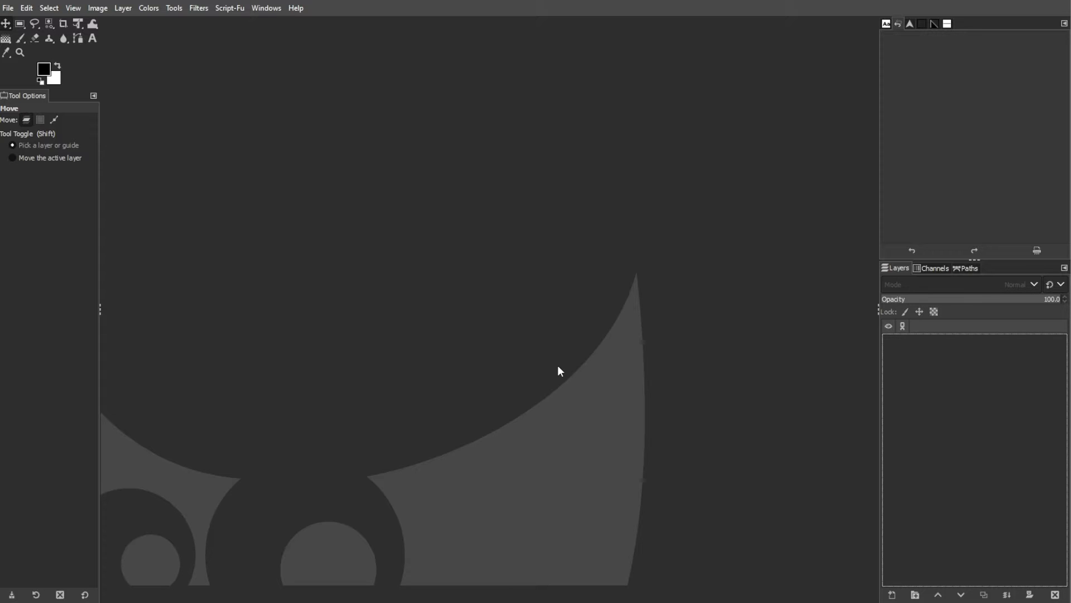
Create a new 3000 × 3000 px RGB image filled with transparency
click(7, 13)
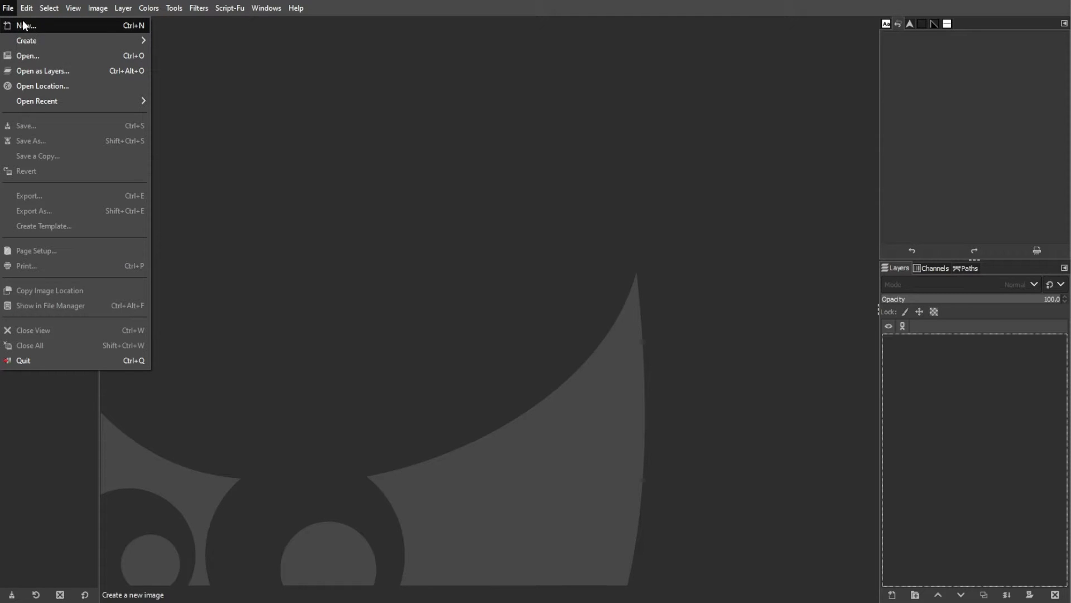
click(23, 23)
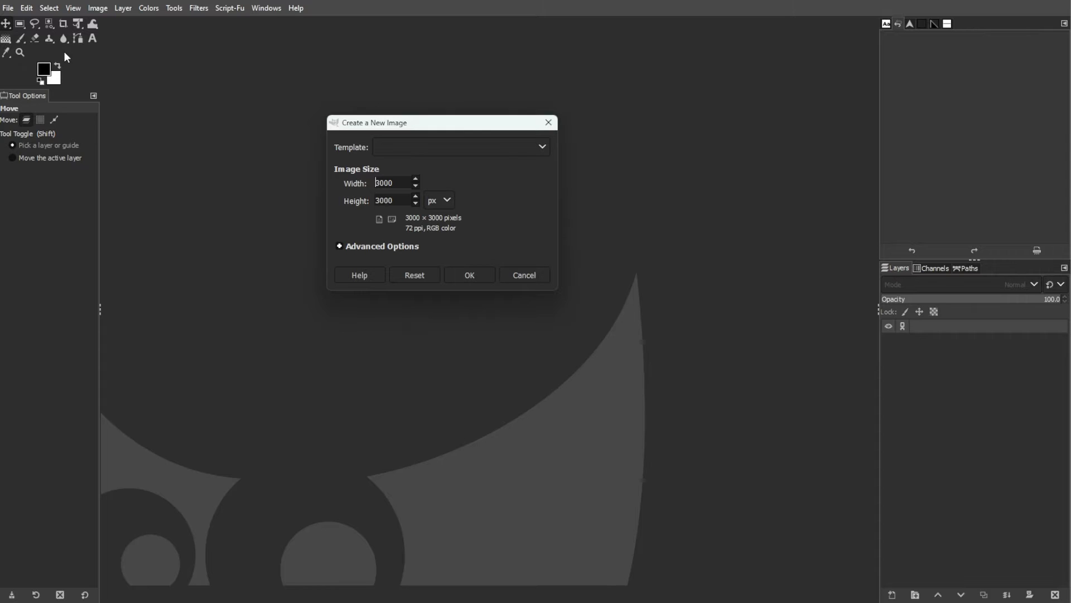
click(355, 246)
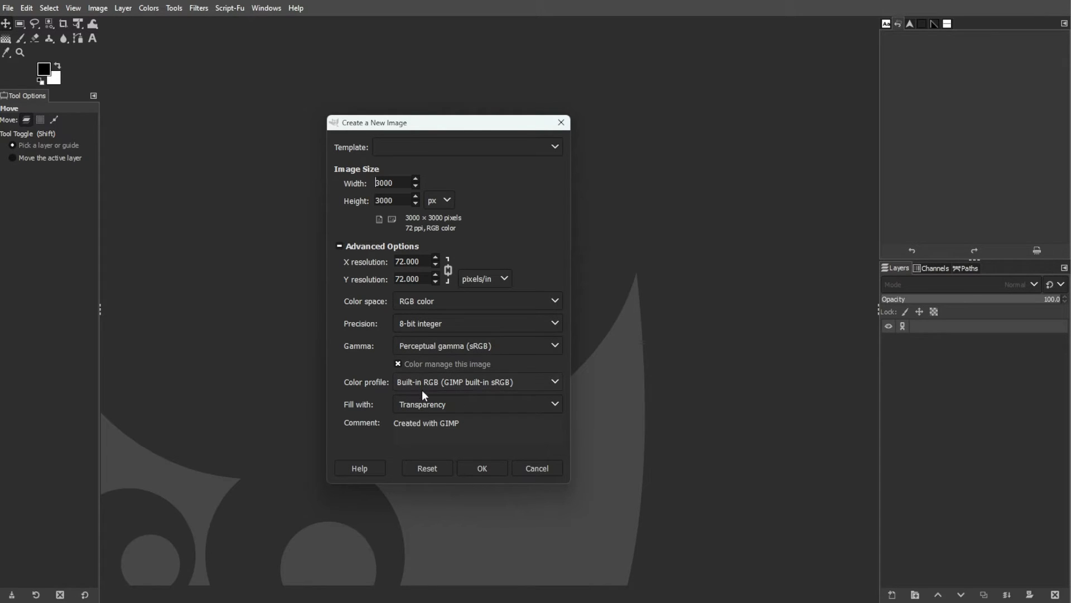
click(422, 396)
click(422, 397)
click(472, 464)
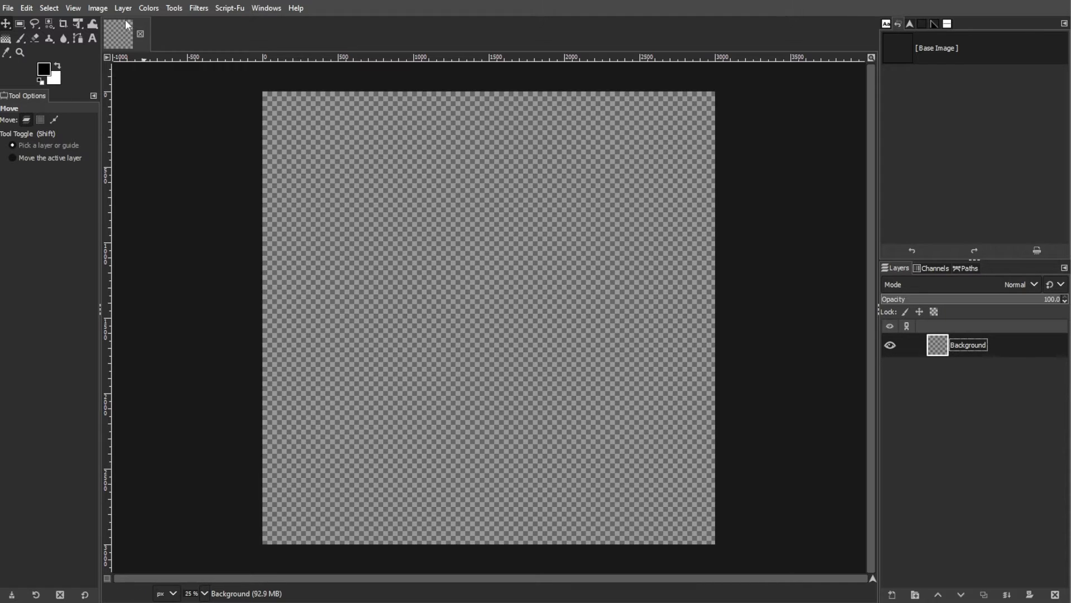
Show the grid on the canvas and set its horizontal and vertical spacing to 500 pixels
click(73, 9)
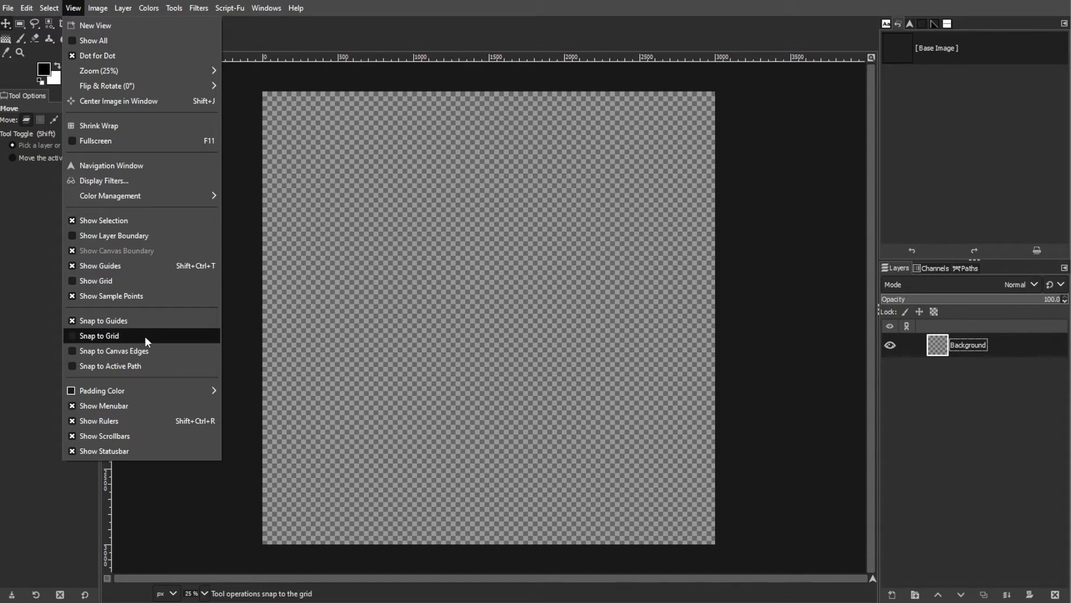
click(142, 280)
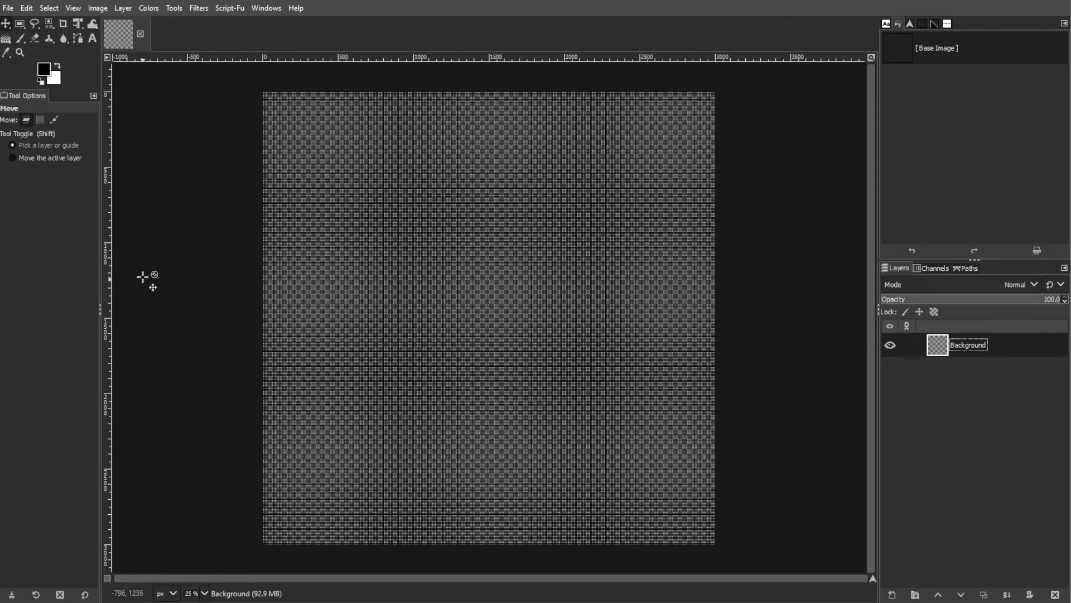
click(95, 9)
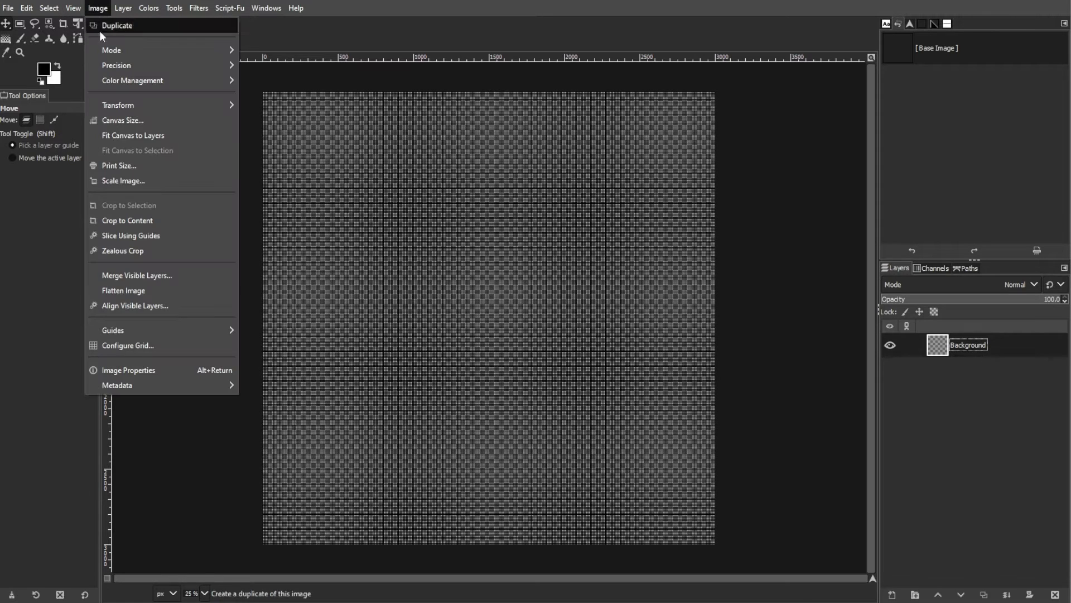
click(151, 340)
drag(474, 310, 448, 309)
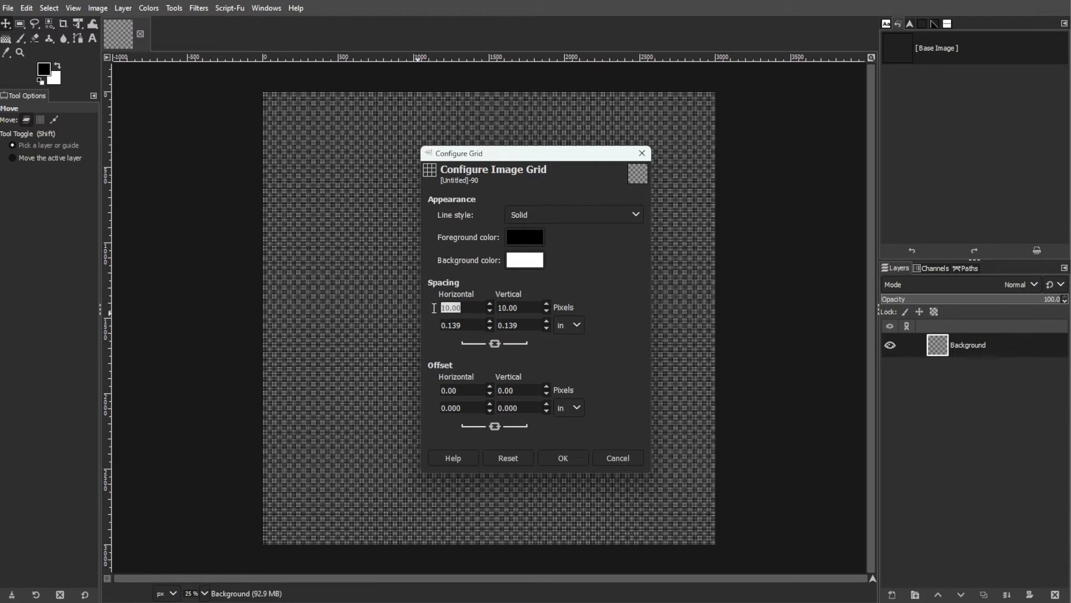
text(500)
key(Tab)
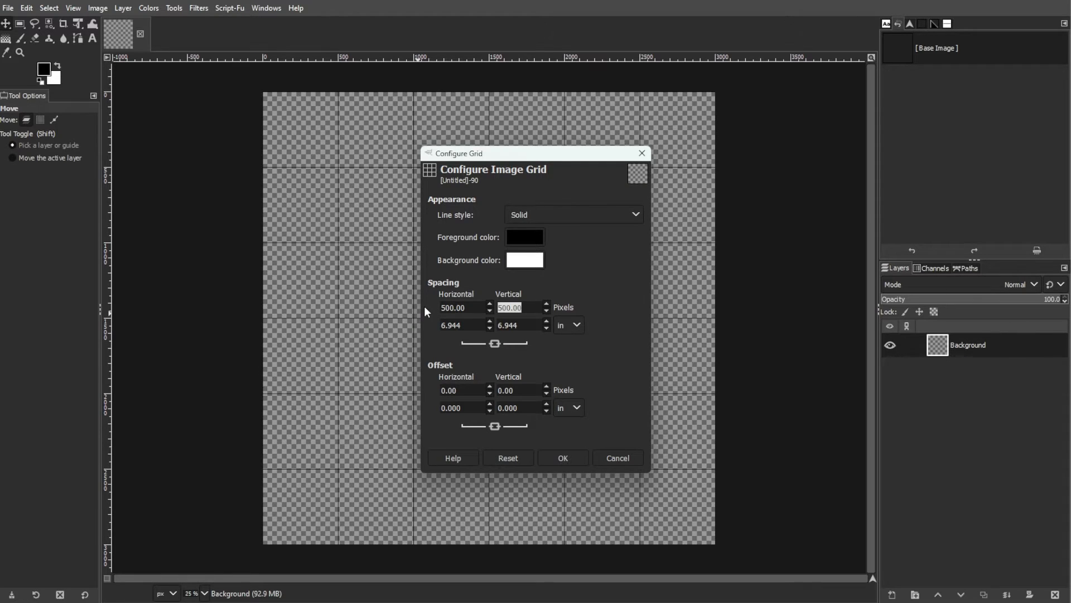
click(551, 461)
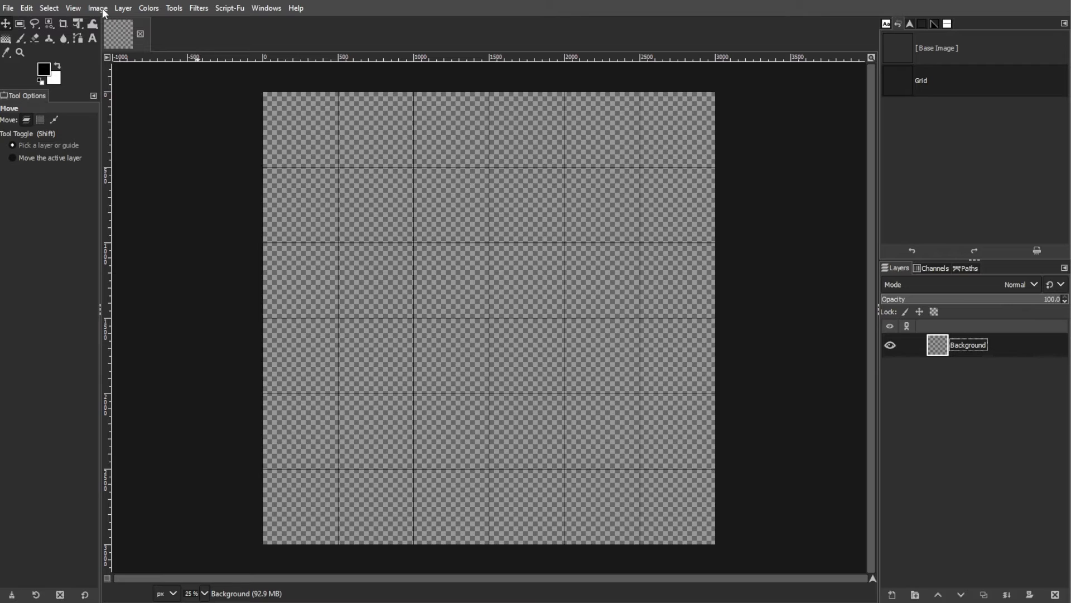
Enable snapping to the grid and make a 1500 × 1500 px rectangular selection over the canvas's upper-left quarter
click(73, 8)
click(122, 336)
click(21, 25)
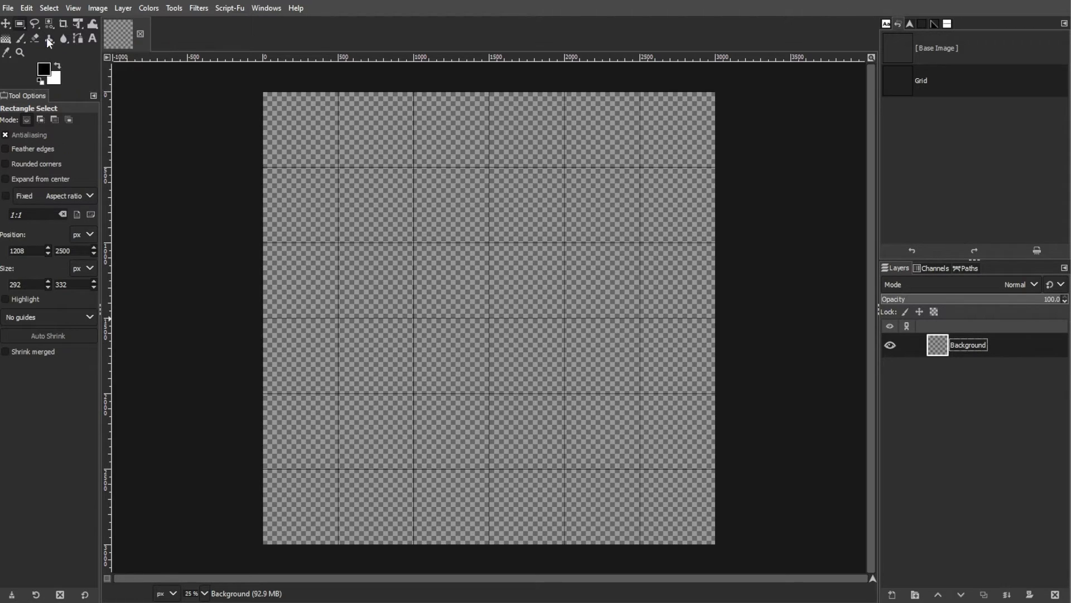
drag(262, 91, 489, 317)
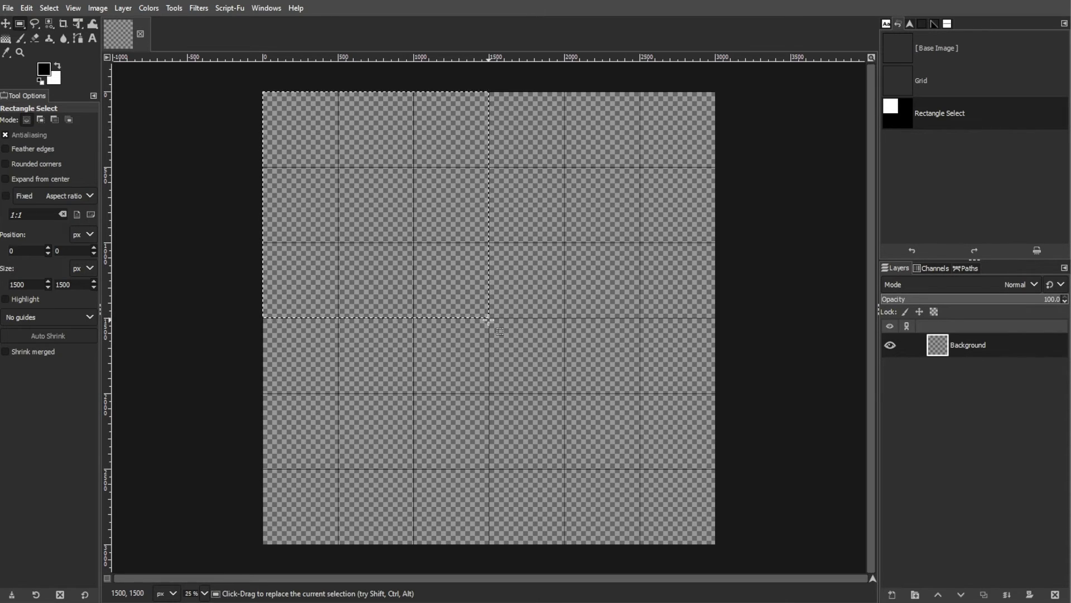
Add a transparent 3000 × 3000 px layer named Square 1 and fill the selection with the white background color
click(134, 8)
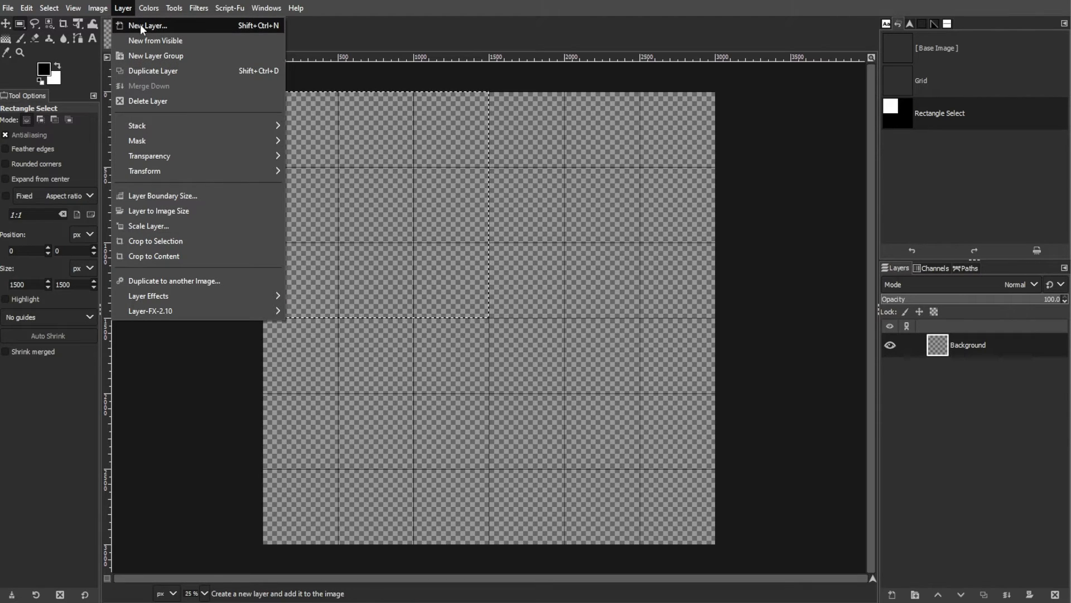
click(140, 25)
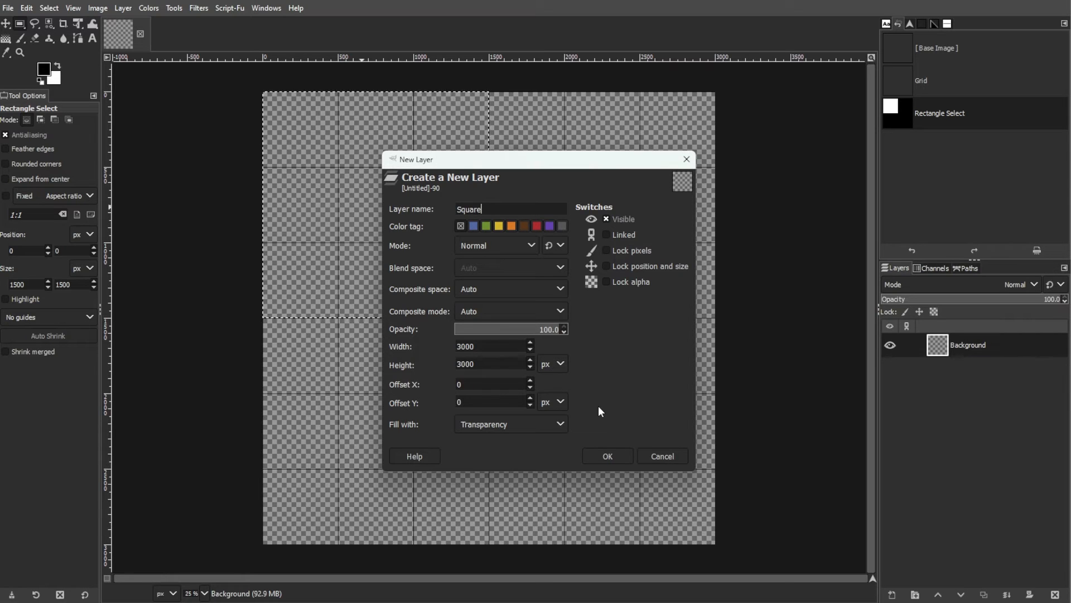
text(Square 1)
key(Return)
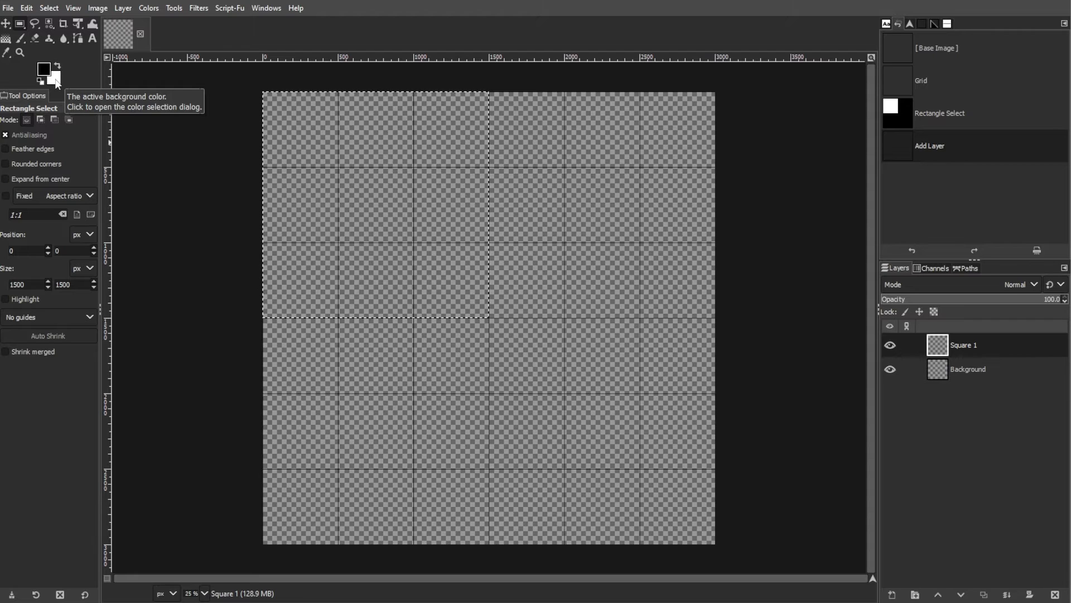
click(32, 7)
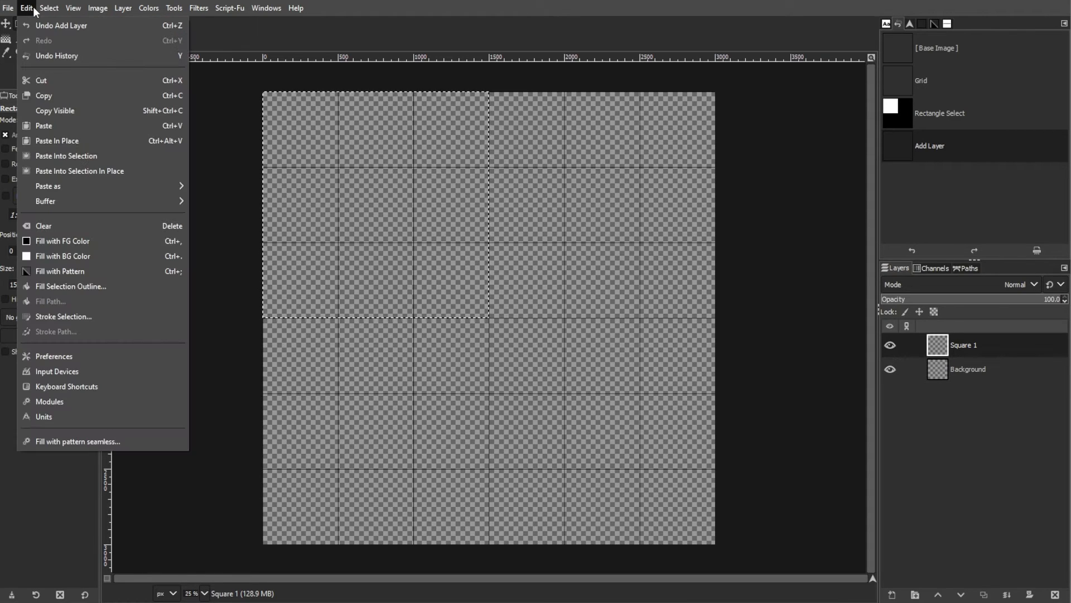
click(115, 254)
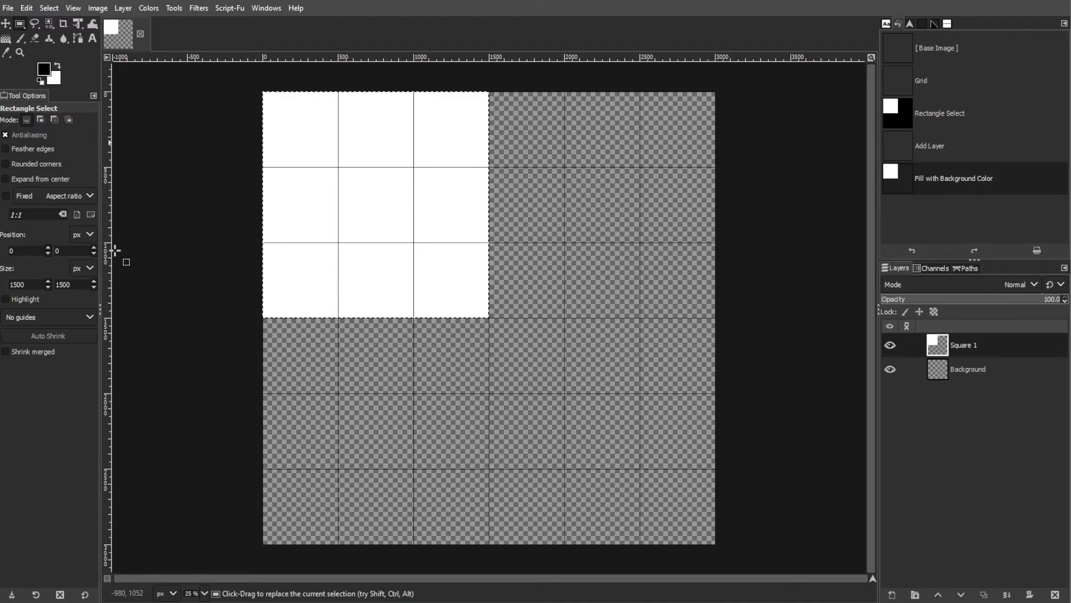
Shrink the square selection by 30 px
click(49, 8)
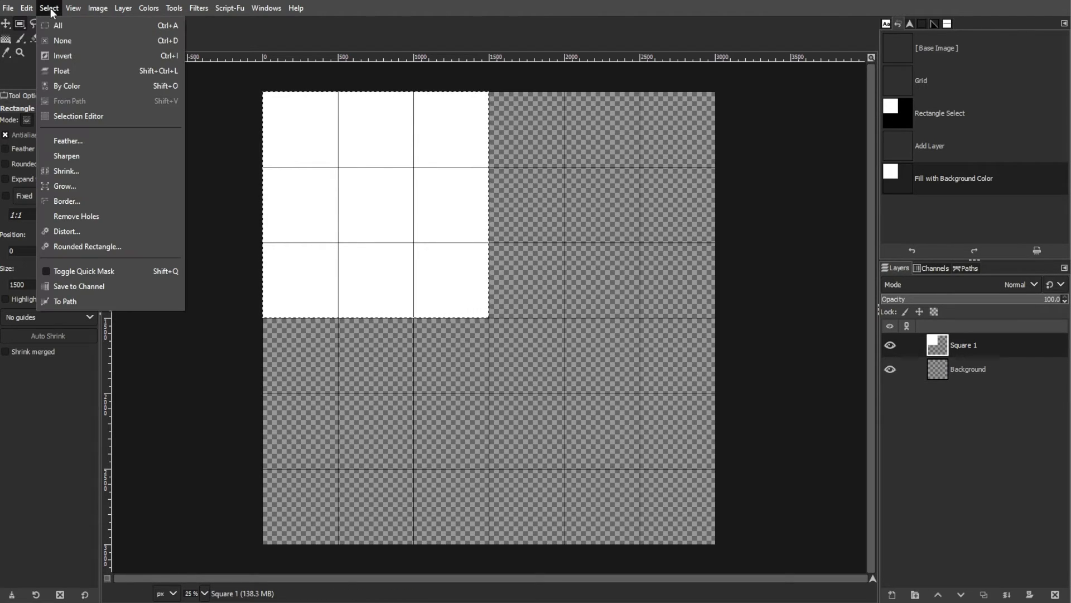
click(66, 171)
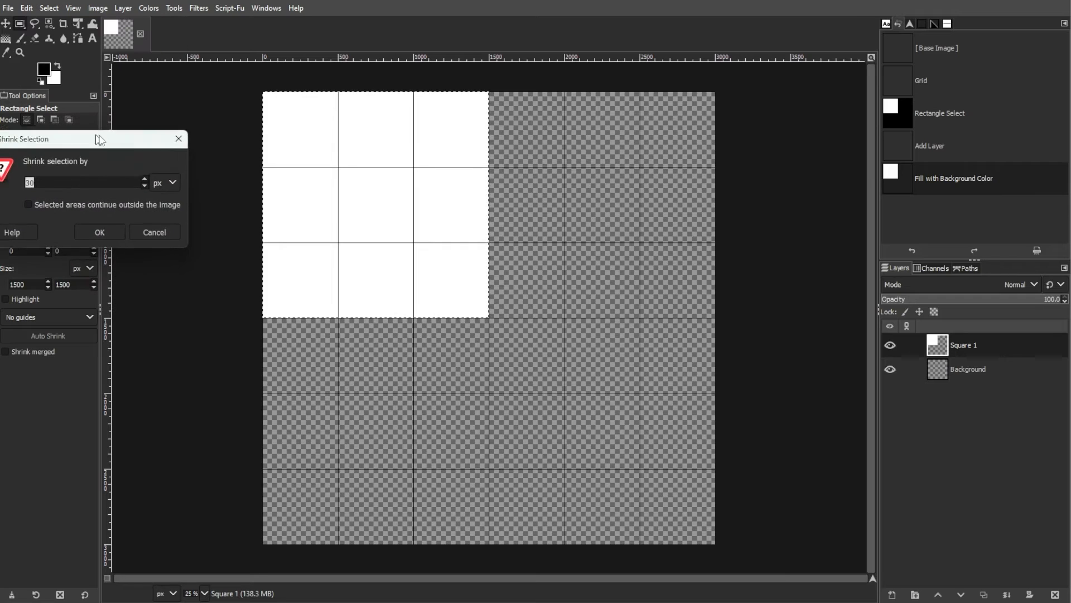
drag(88, 136, 395, 157)
click(402, 248)
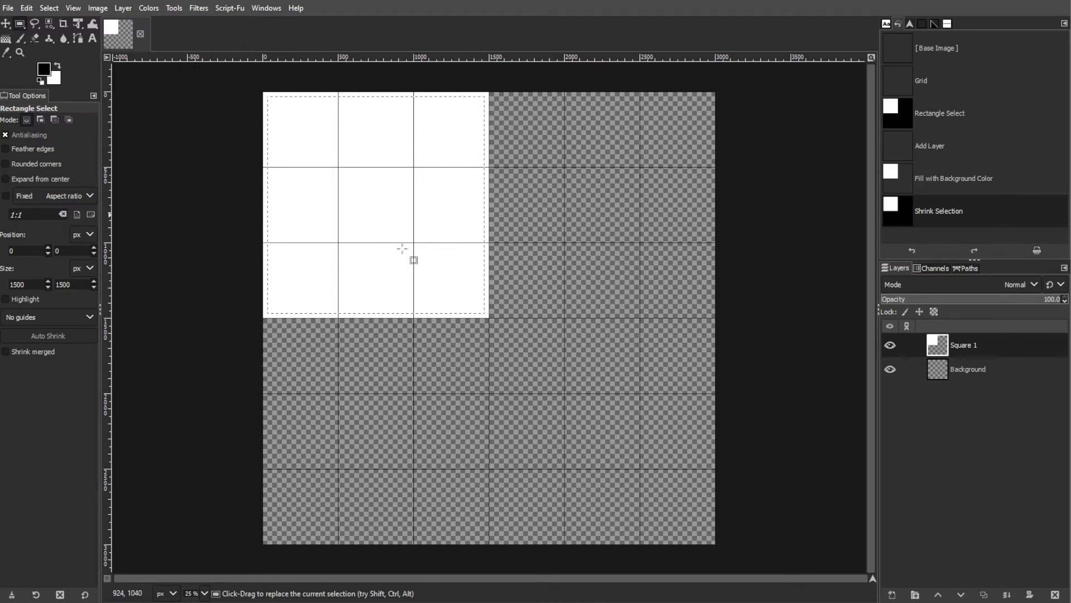
Set the foreground color to dark gray 565656
click(43, 69)
drag(268, 198, 190, 194)
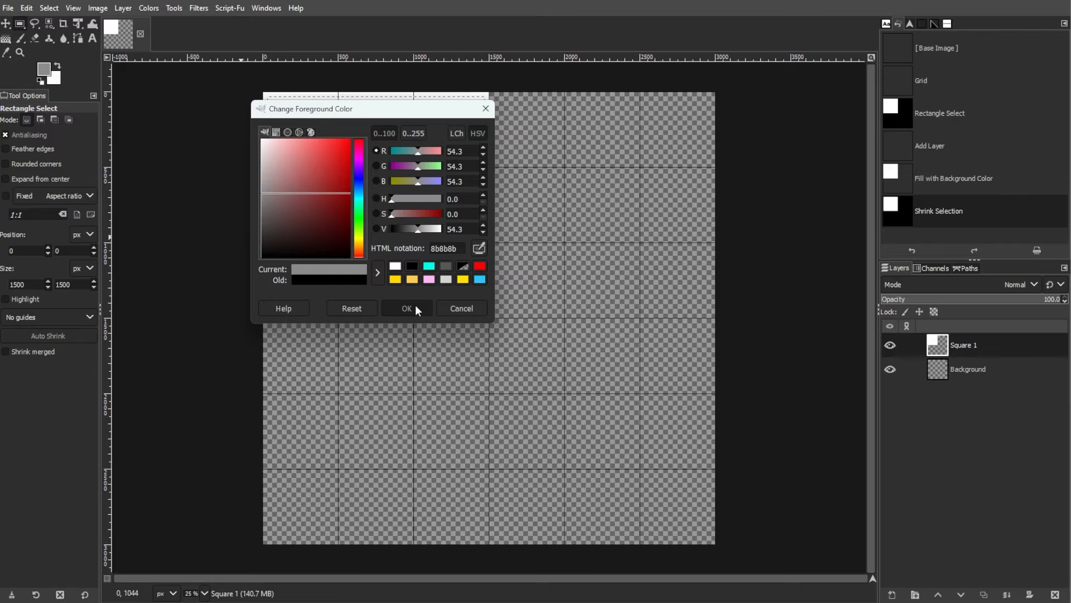
double_click(456, 249)
text(565656)
key(Return)
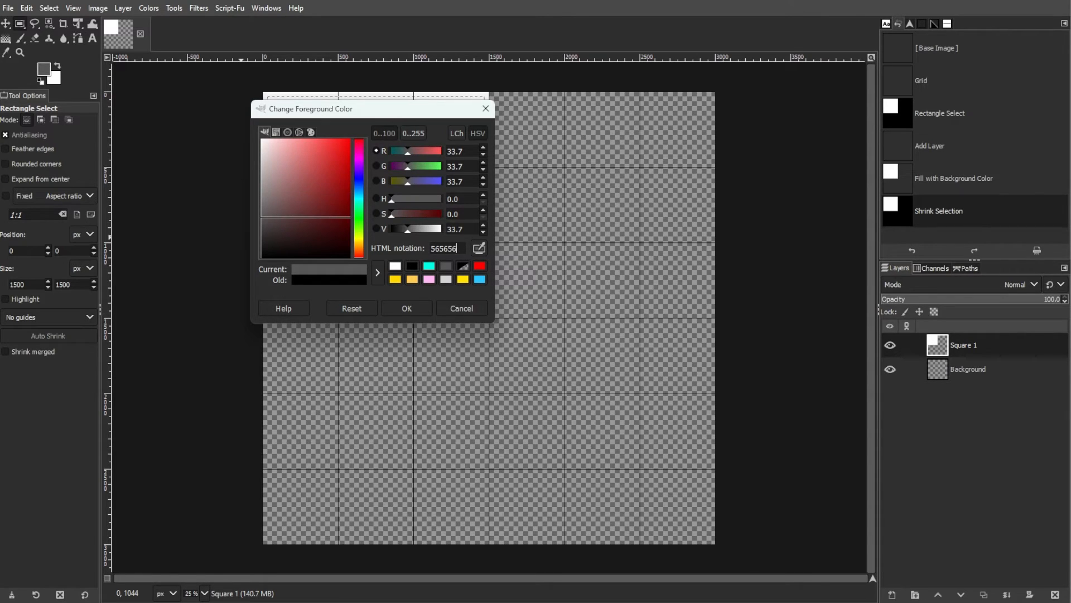
click(397, 308)
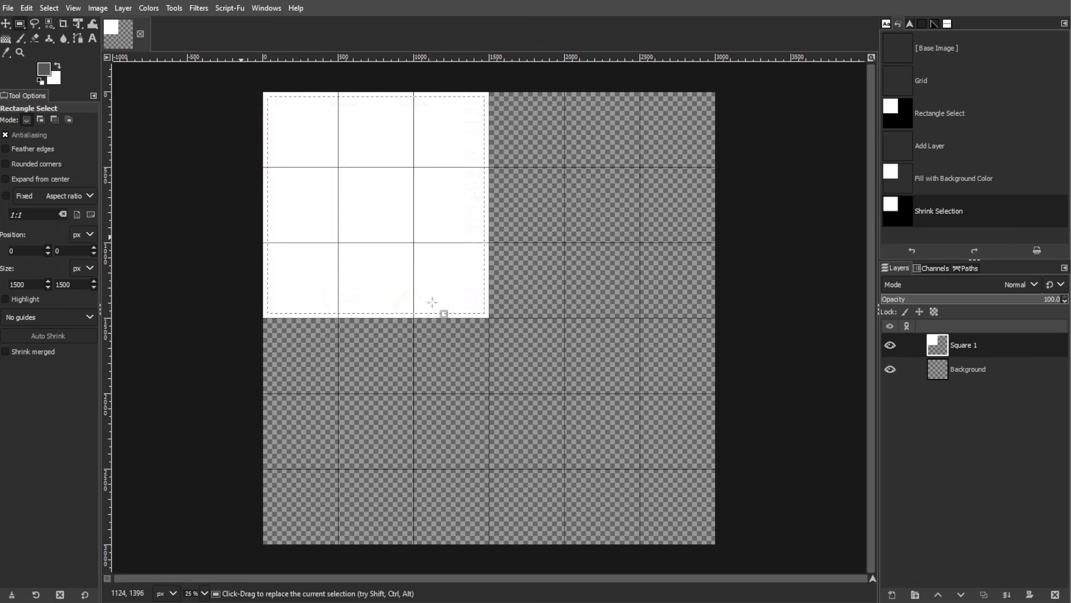
Fill the shrunken selection on Square 1 with the foreground color, and deselect everything
click(32, 10)
click(87, 237)
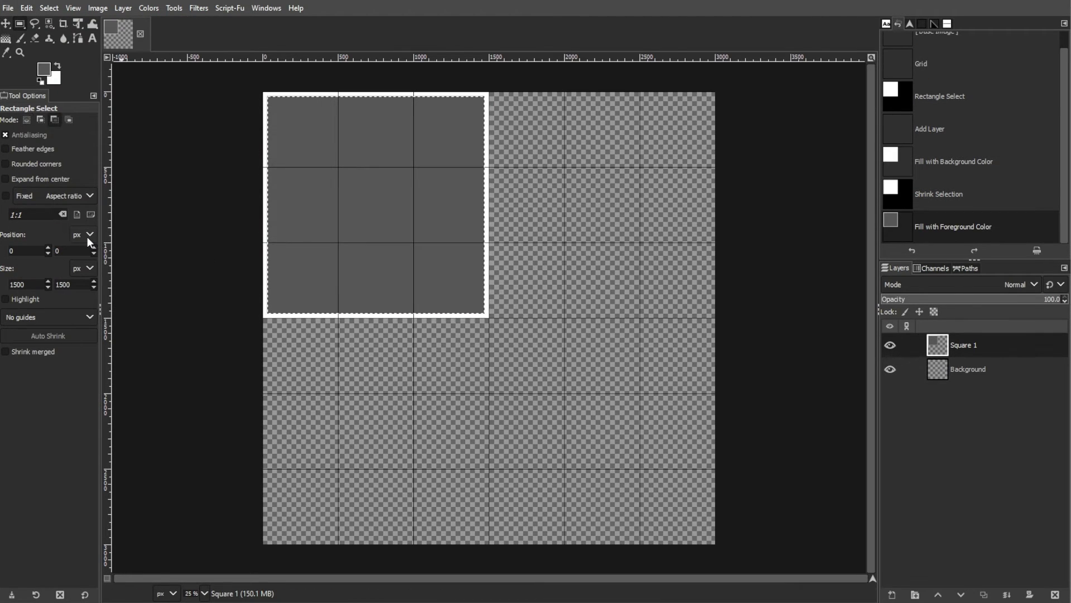
click(49, 8)
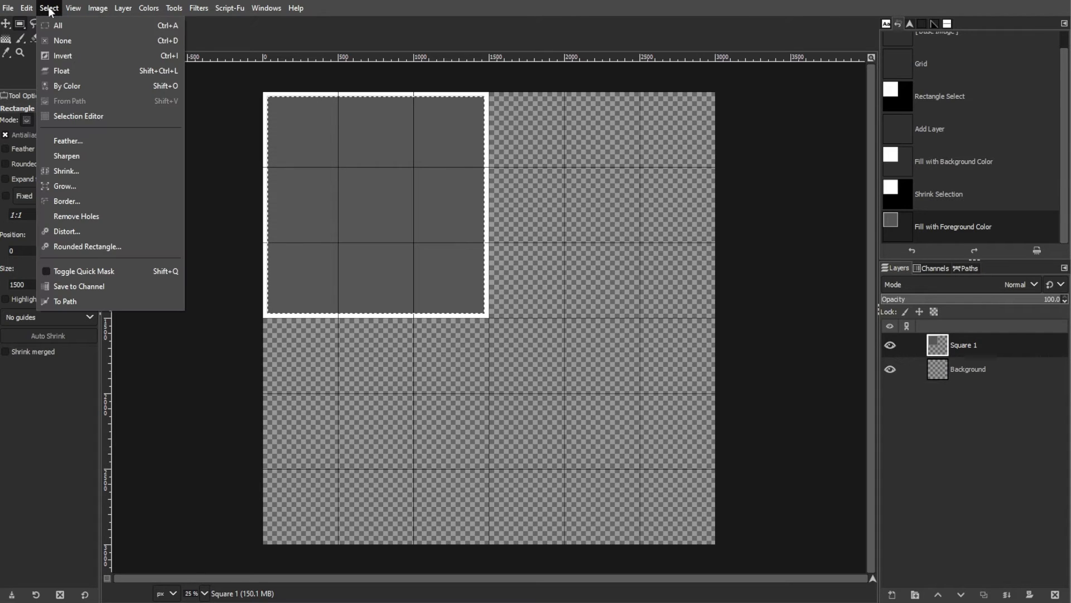
click(62, 40)
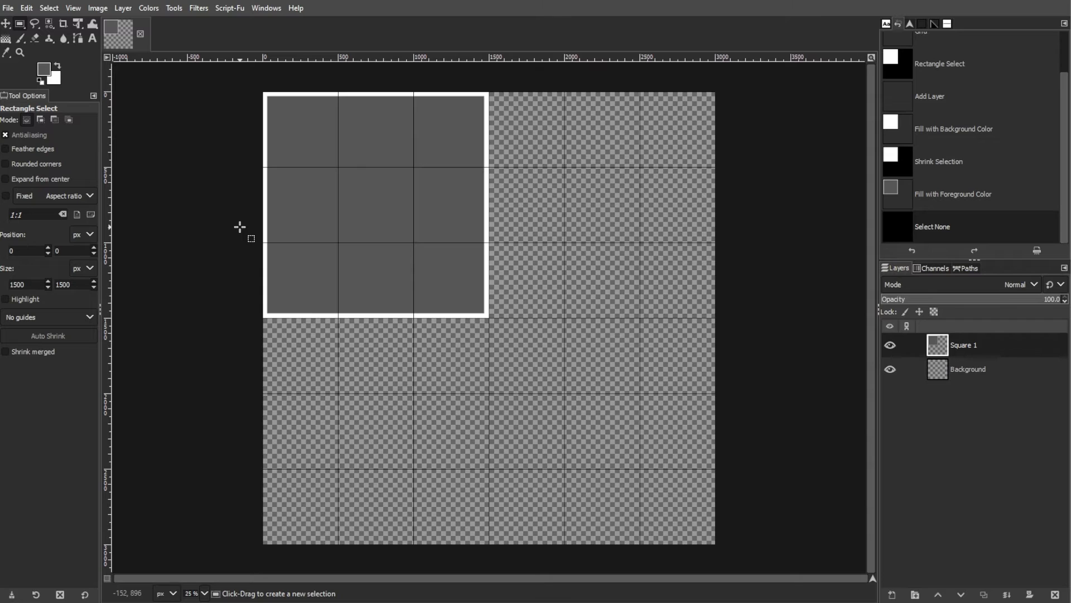
Duplicate the Square 1 layer and move the copy into the canvas's upper-right quarter
click(987, 346)
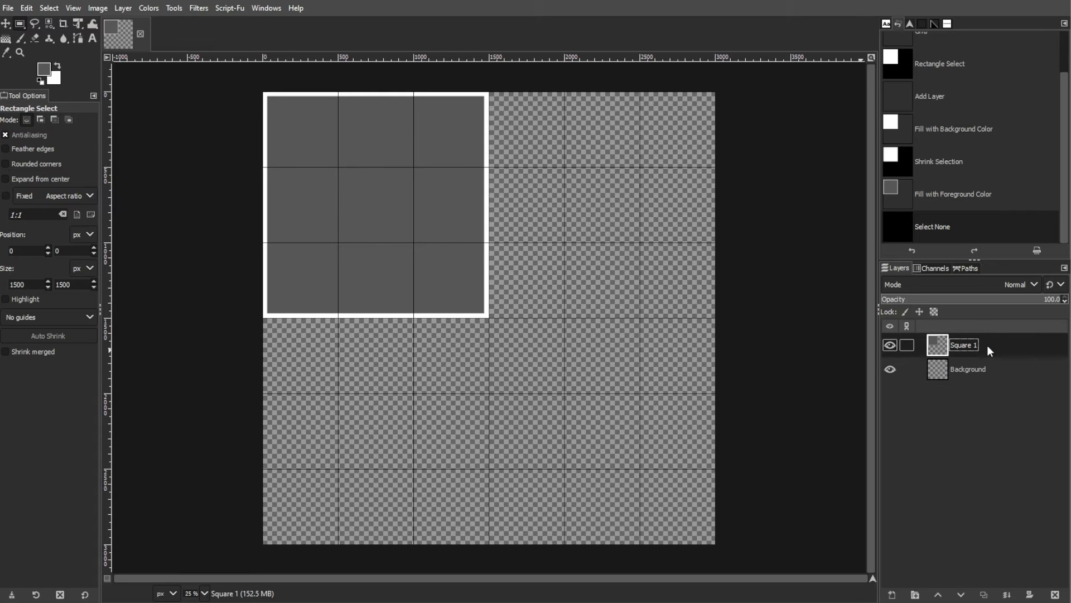
click(123, 8)
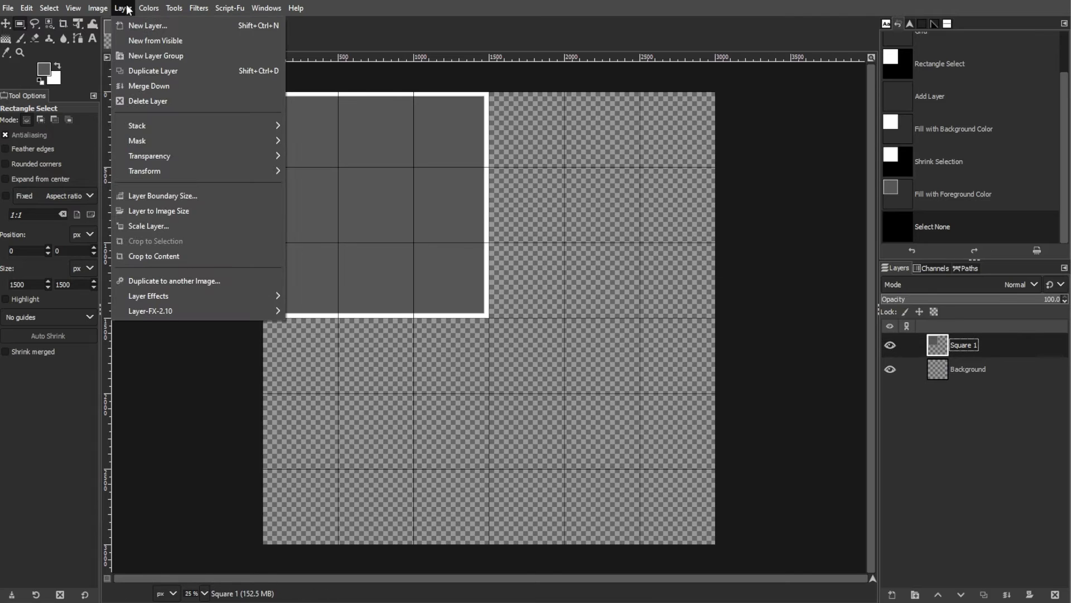
click(140, 71)
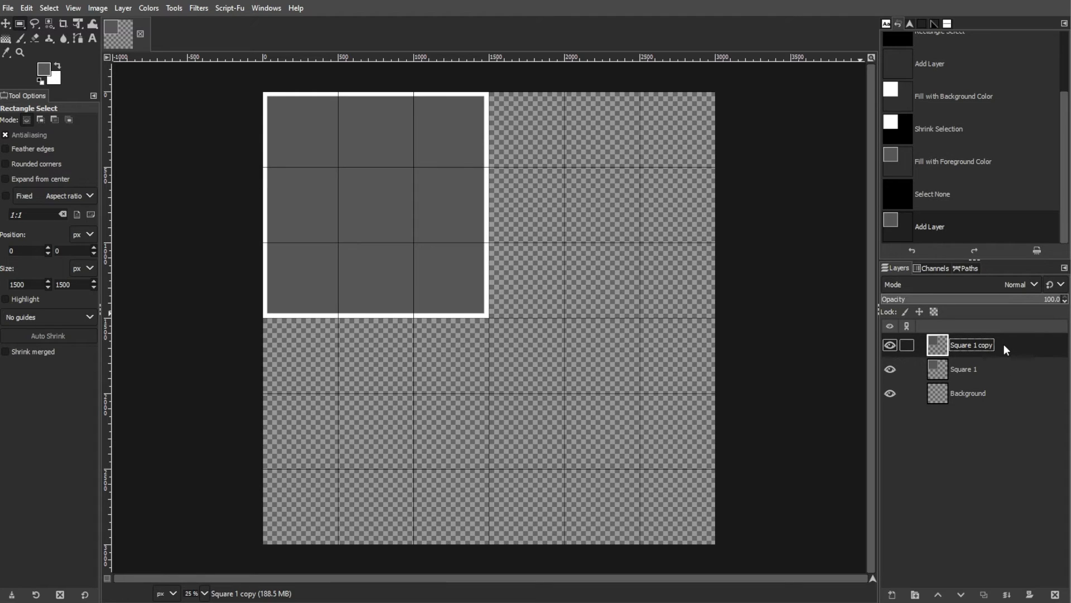
click(6, 23)
drag(438, 223, 644, 223)
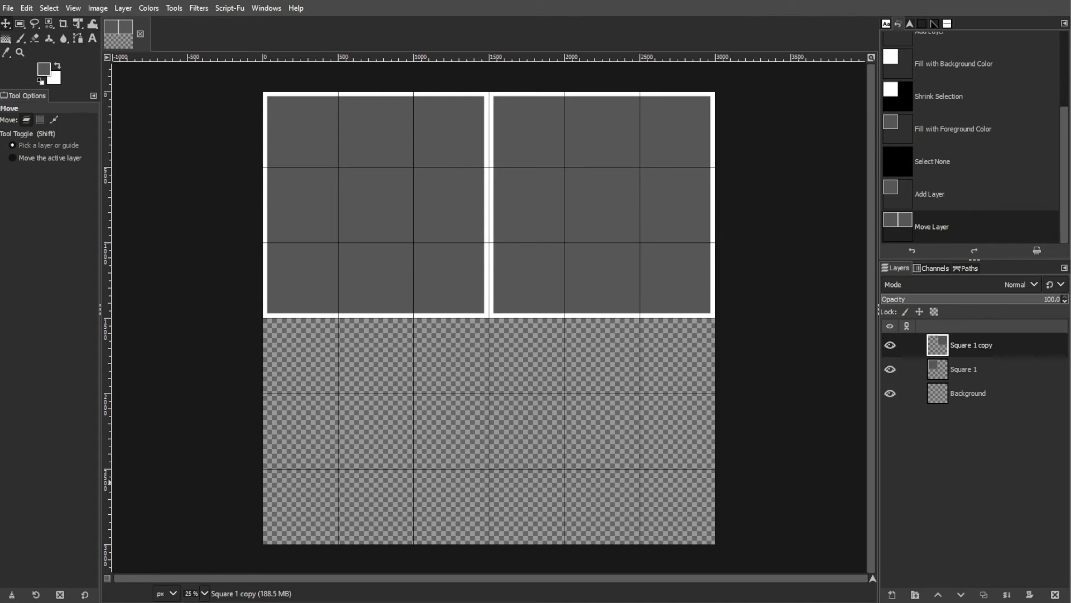
Duplicate the upper-right square's layer and move the new copy into the canvas's lower-right quarter
click(983, 354)
key(ctrl+shift+d)
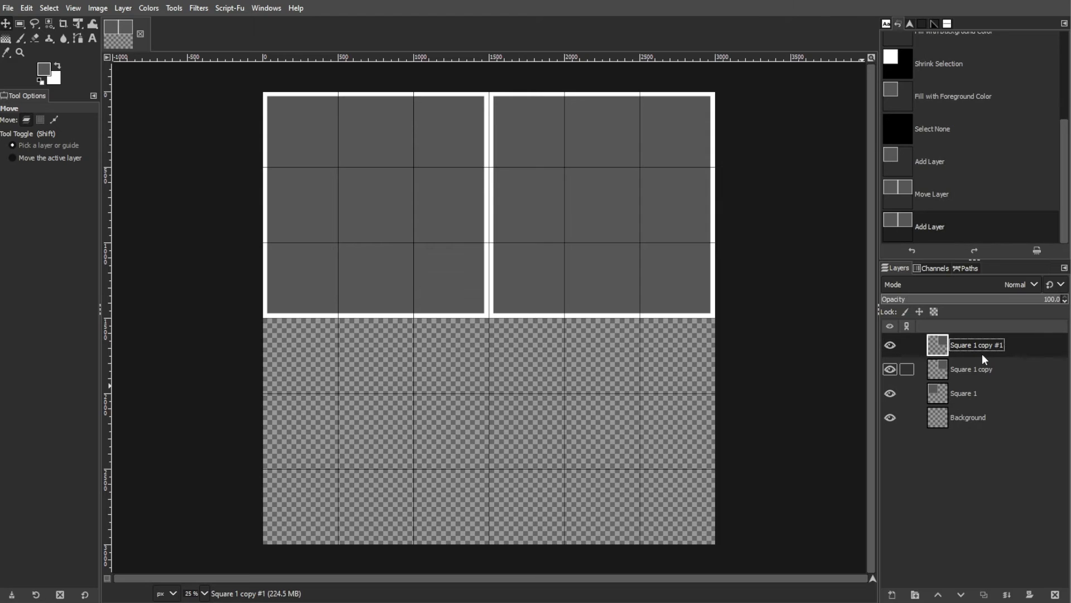
drag(561, 232, 562, 458)
Duplicate the lower-right square's layer and move the new copy into the canvas's lower-left quarter
click(992, 351)
key(ctrl+shift+d)
drag(598, 411, 366, 407)
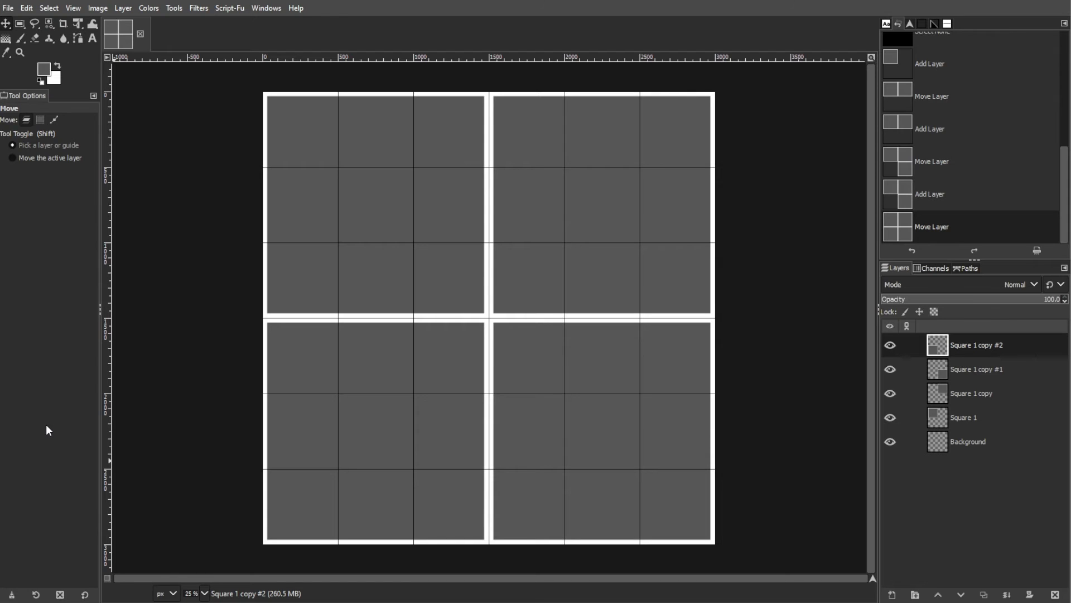
Open the palm leaf photo as a new layer directly above Square 1
click(1015, 418)
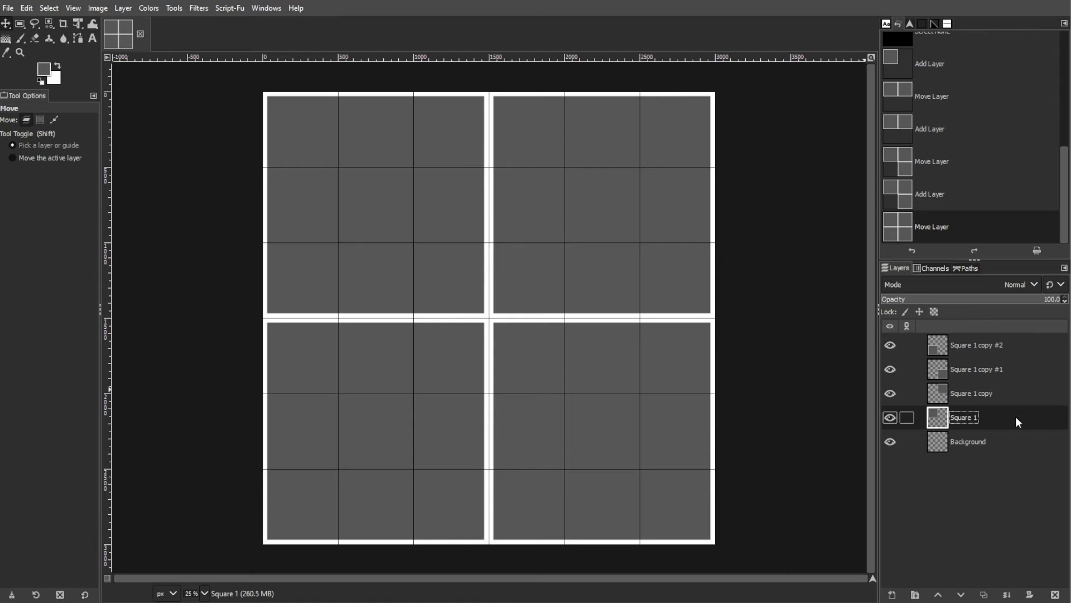
click(8, 9)
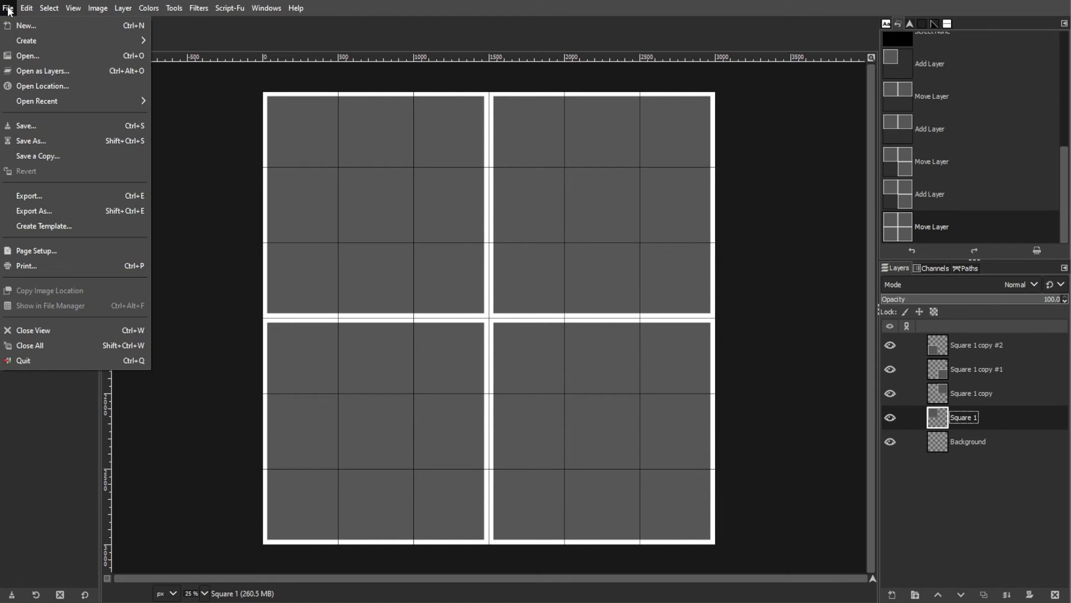
click(29, 74)
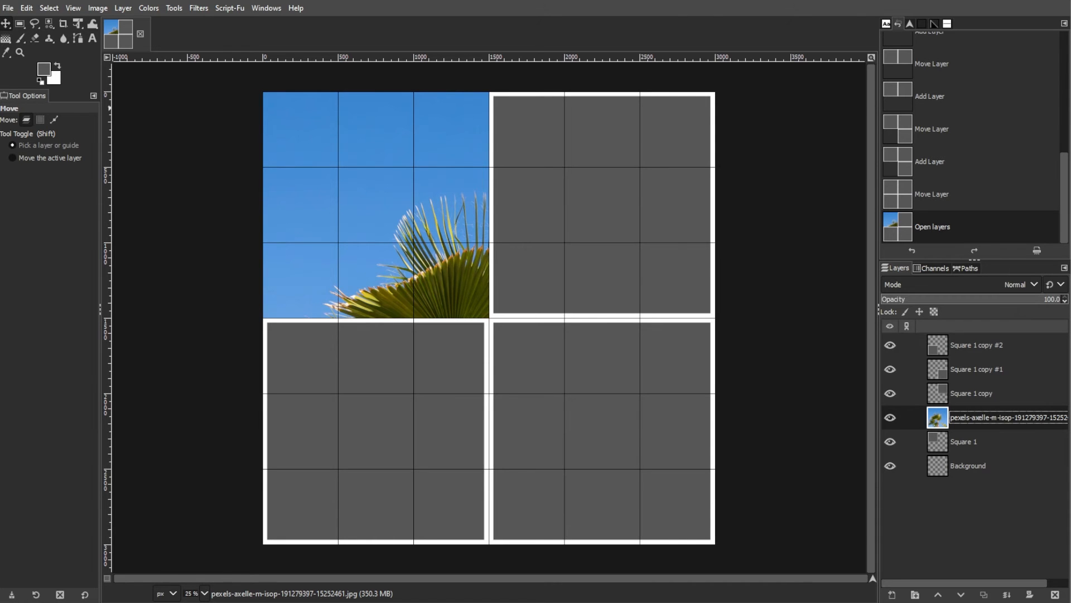
Scale down and reposition the palm photo with Unified Transform so it covers the canvas's upper-left square
click(77, 25)
drag(780, 317, 432, 314)
drag(430, 307, 496, 141)
click(815, 135)
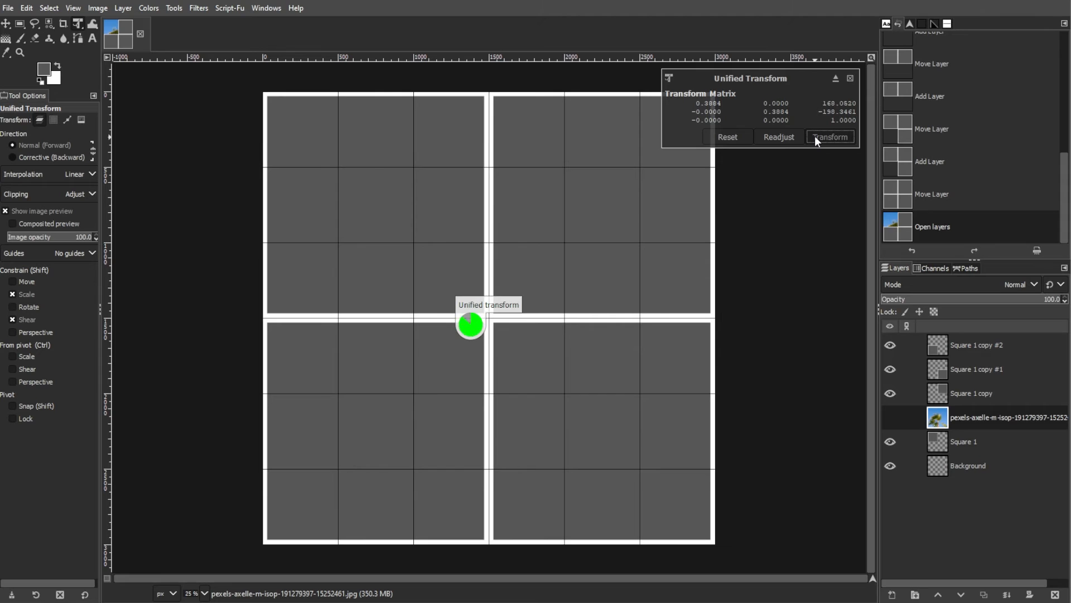
click(997, 418)
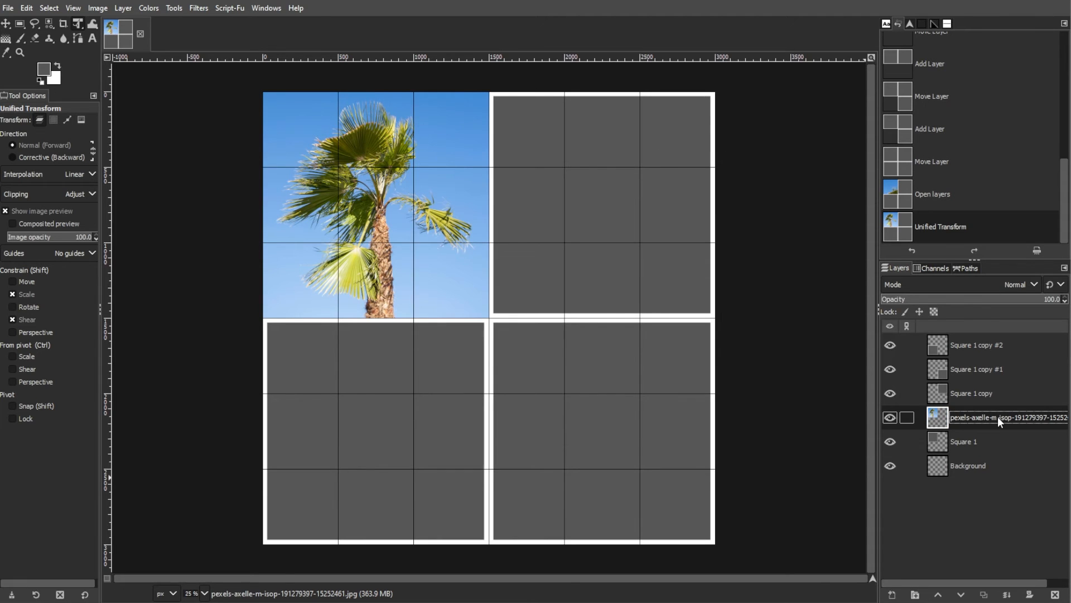
Hide the palm photo and select the gray area of the Square 1 layer with By Color Select
click(890, 417)
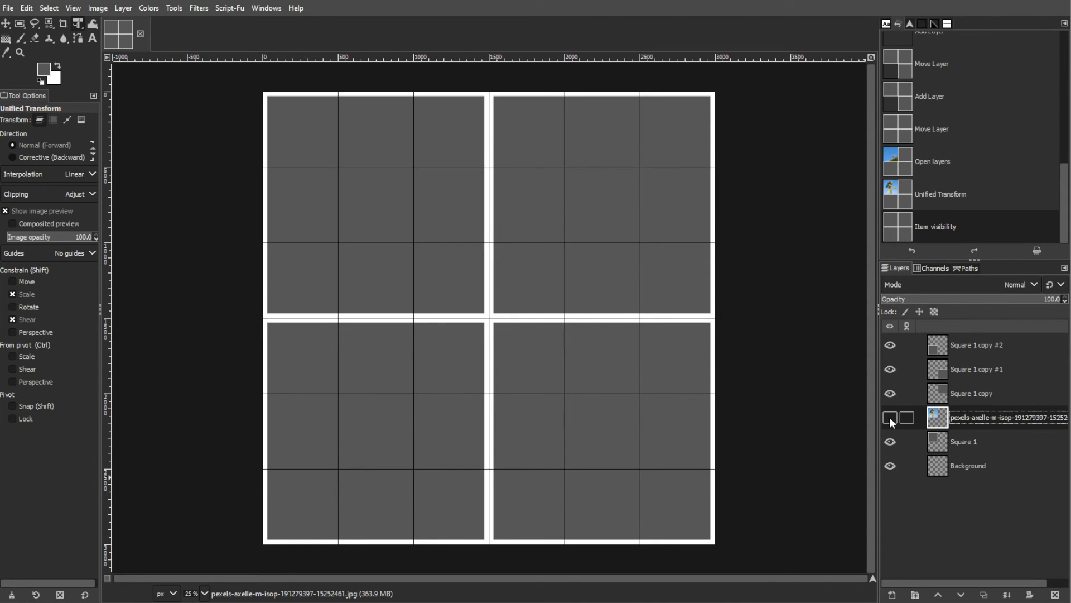
click(986, 444)
click(48, 24)
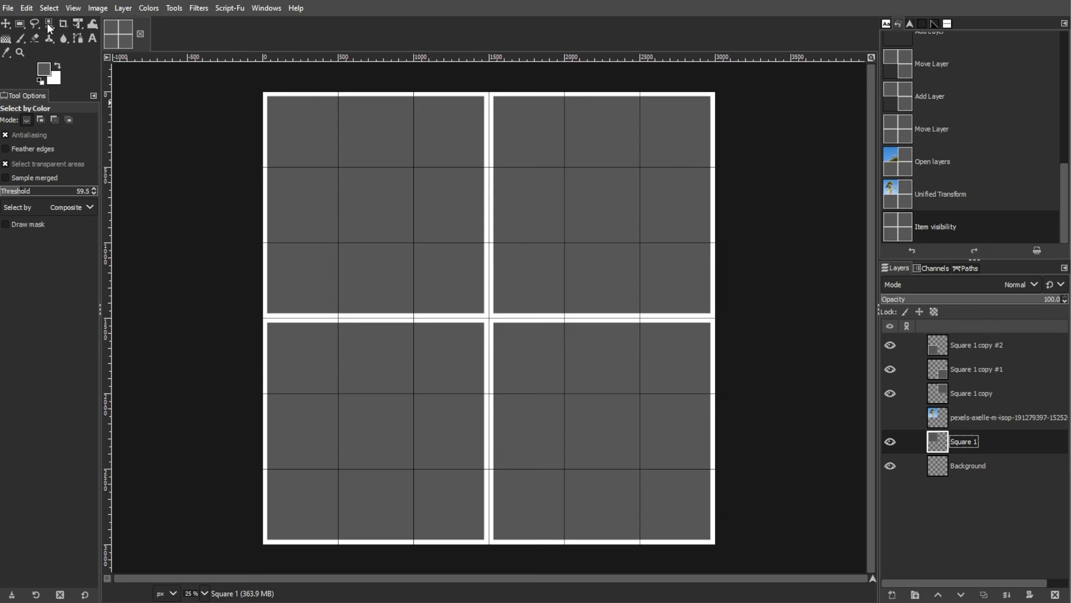
click(176, 9)
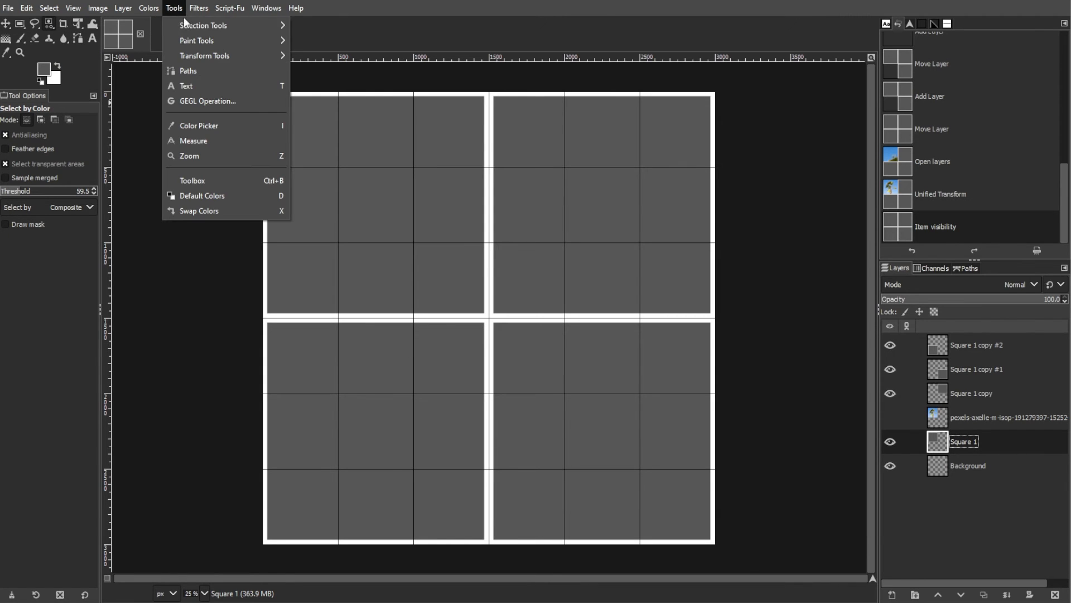
mouse_move(185, 24)
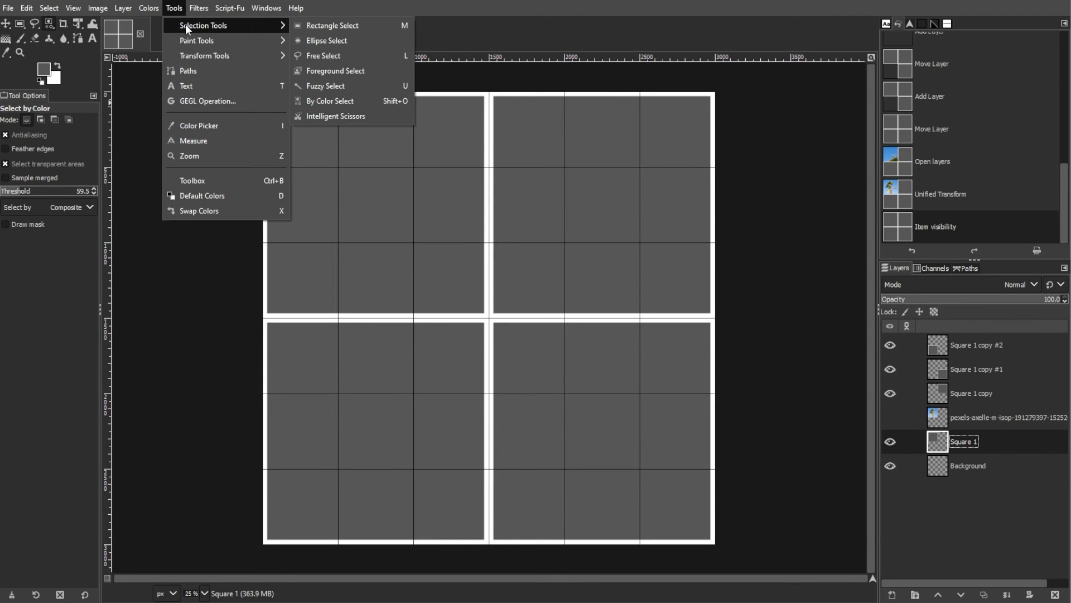
click(331, 104)
click(403, 247)
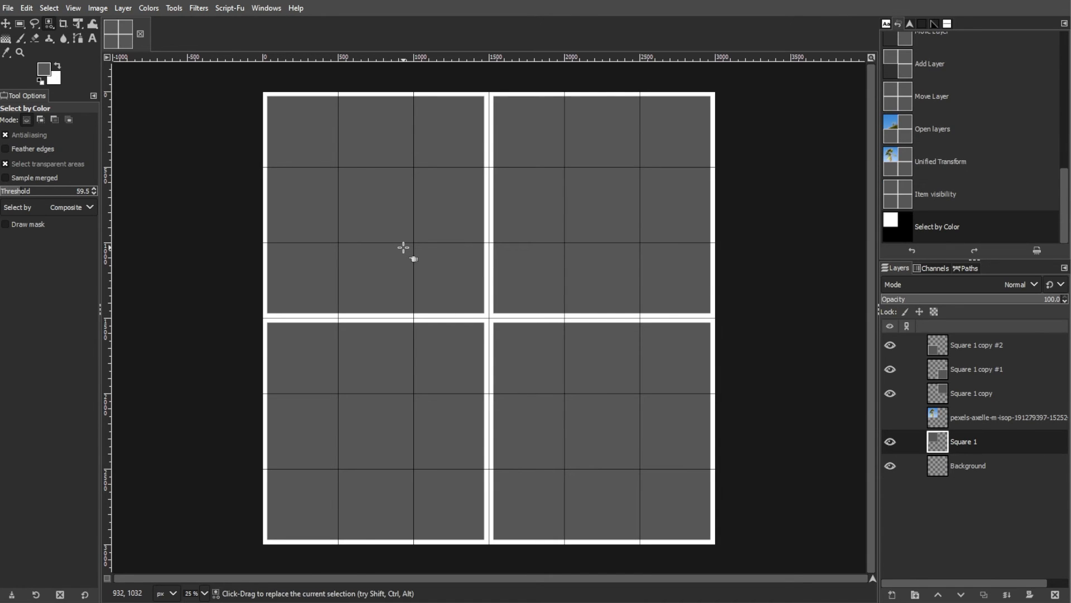
click(404, 247)
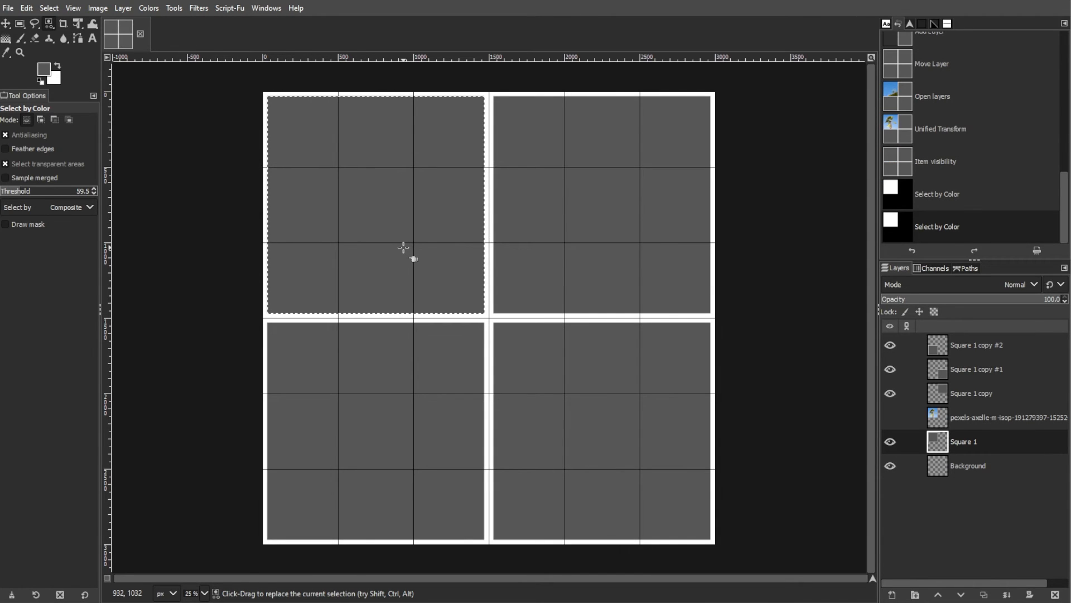
Show the palm photo again, add a layer mask to it initialized from the selection, and clear the selection
click(891, 418)
click(960, 420)
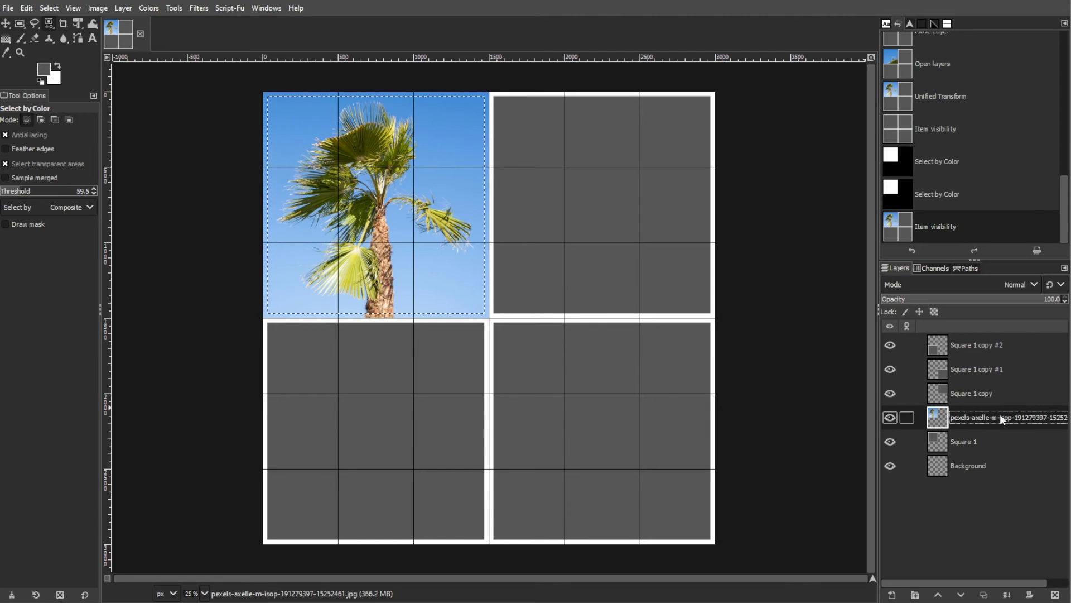
click(123, 8)
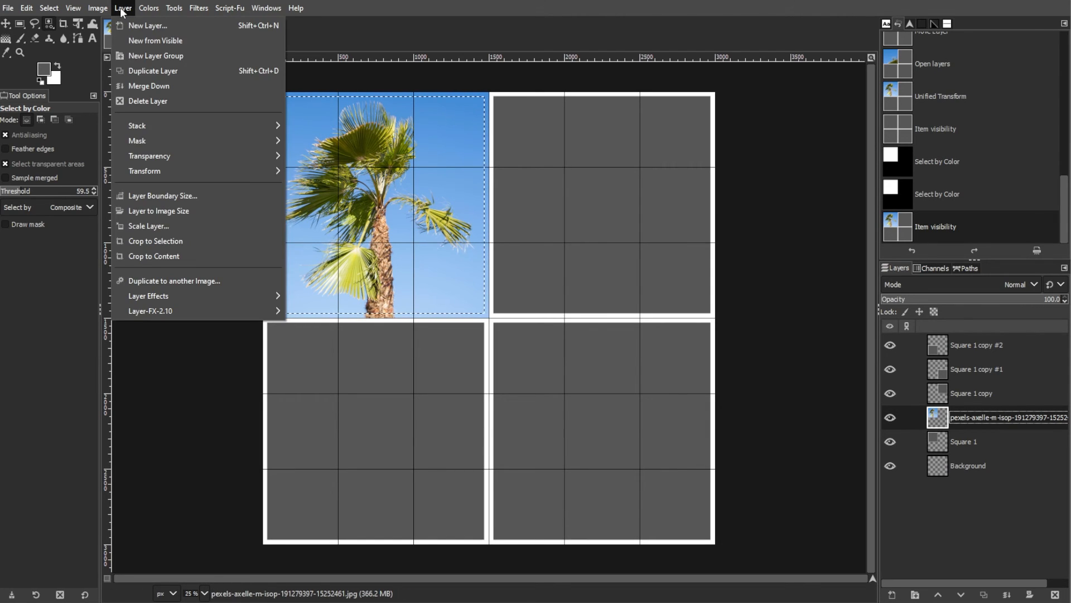
mouse_move(164, 142)
click(297, 143)
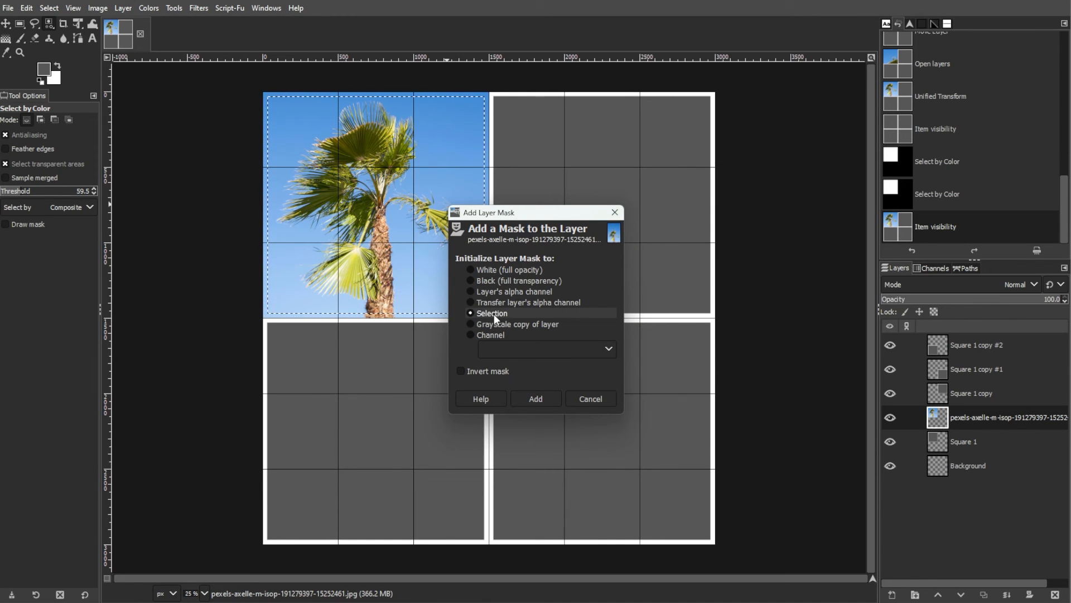
click(537, 400)
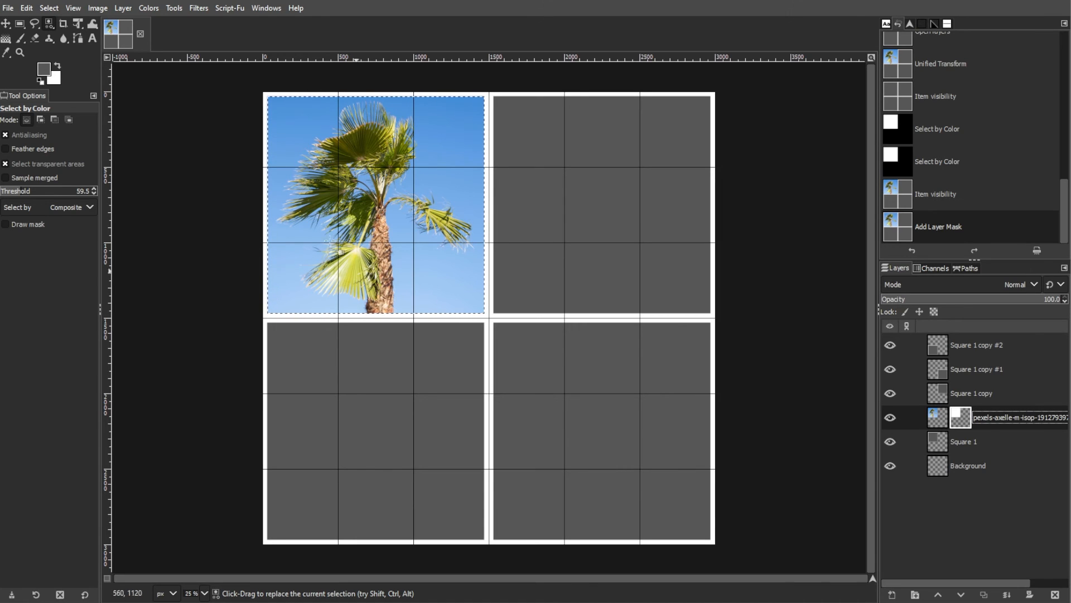
click(50, 8)
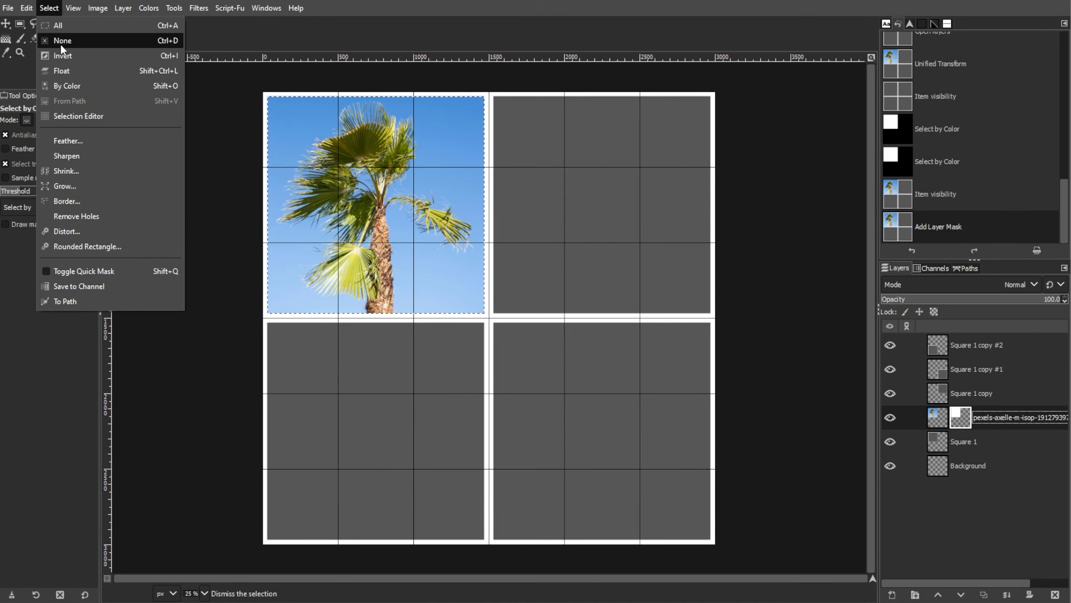
click(60, 44)
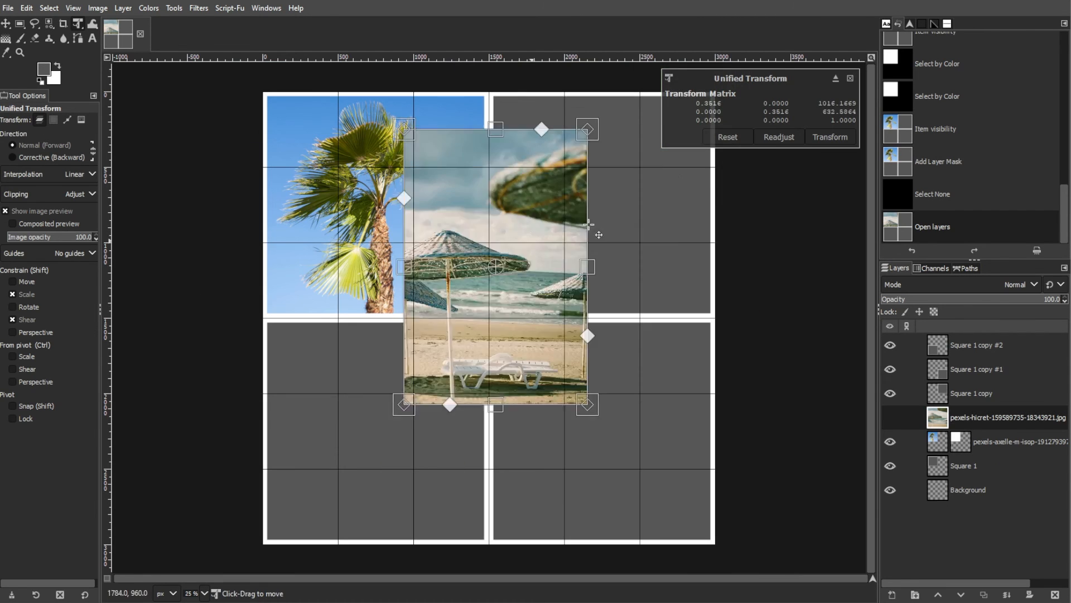
Scale and position the beach umbrella photo with Unified Transform so it covers the upper-right square
drag(589, 224, 618, 152)
drag(674, 181, 707, 181)
drag(613, 298, 614, 275)
drag(708, 156, 716, 157)
click(825, 138)
Hide the beach photo, place its layer directly above Square 1 copy, and select that square's gray area by color
click(889, 418)
drag(980, 416, 986, 389)
click(974, 418)
click(49, 24)
click(602, 205)
Show the beach photo again and add a layer mask to it from the selection
click(890, 394)
click(978, 394)
click(123, 8)
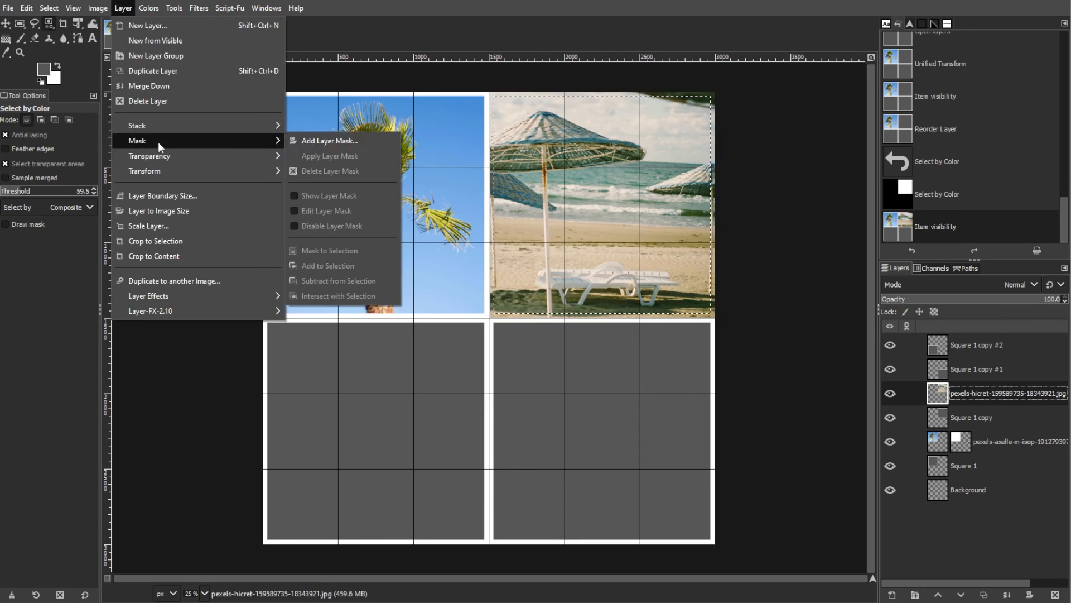
click(328, 141)
Open the ferry photo as a layer above Square 1 copy #1 and scale and move it to cover the lower-right square
click(993, 369)
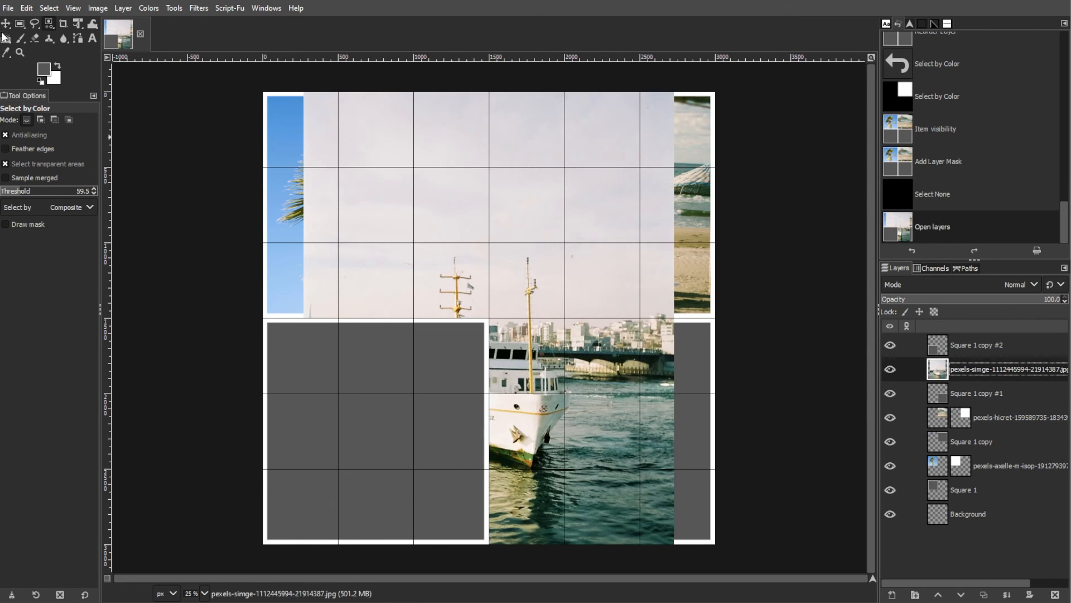
key(shift+t)
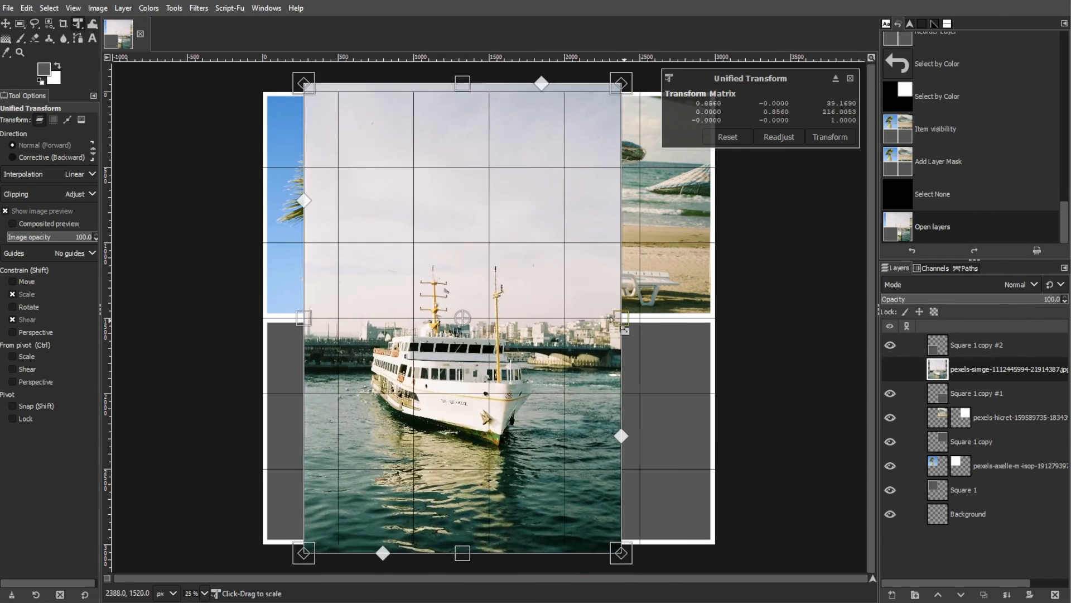
drag(533, 312, 670, 374)
drag(699, 386, 716, 393)
drag(497, 393, 488, 394)
click(836, 138)
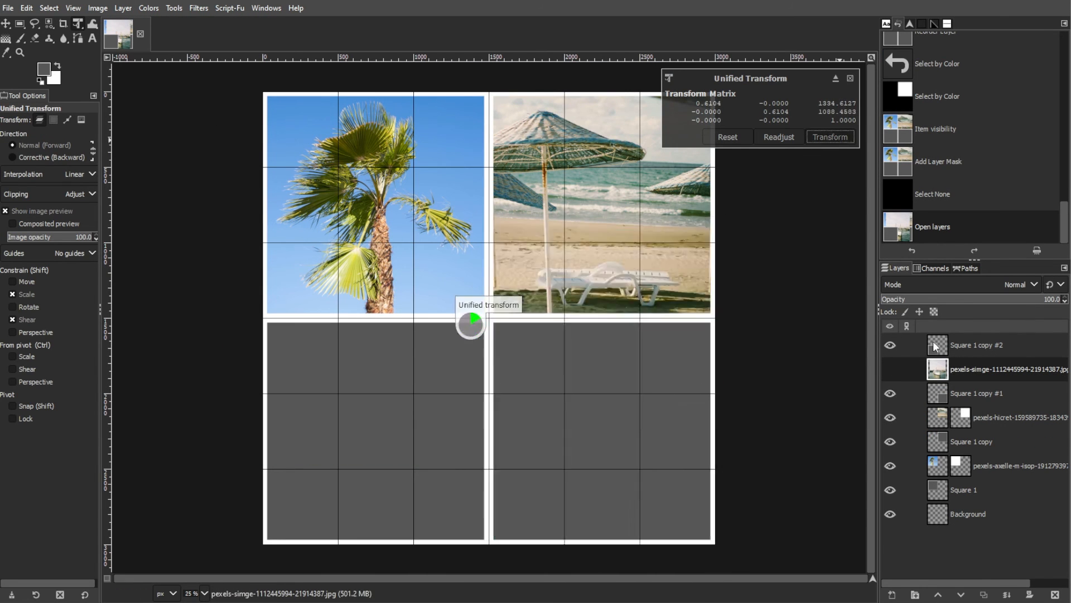
Hide the ferry photo and select the gray area of Square 1 copy #1 by color
click(889, 369)
click(976, 393)
click(49, 23)
double_click(549, 385)
Show the ferry photo again, add a layer mask to it from the selection, and clear the selection
click(993, 369)
click(890, 369)
click(122, 8)
click(328, 141)
click(544, 400)
key(ctrl+shift+a)
Open the shallow-water fish photo as a layer above Square 1 copy #2 and scale it down to cover the lower-left square
click(988, 346)
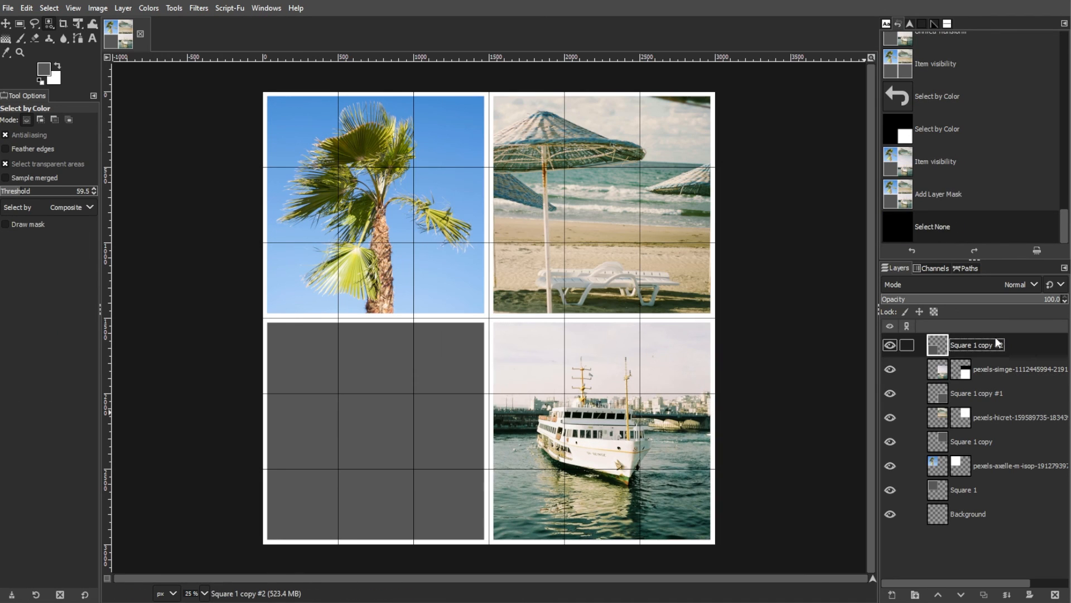
click(78, 24)
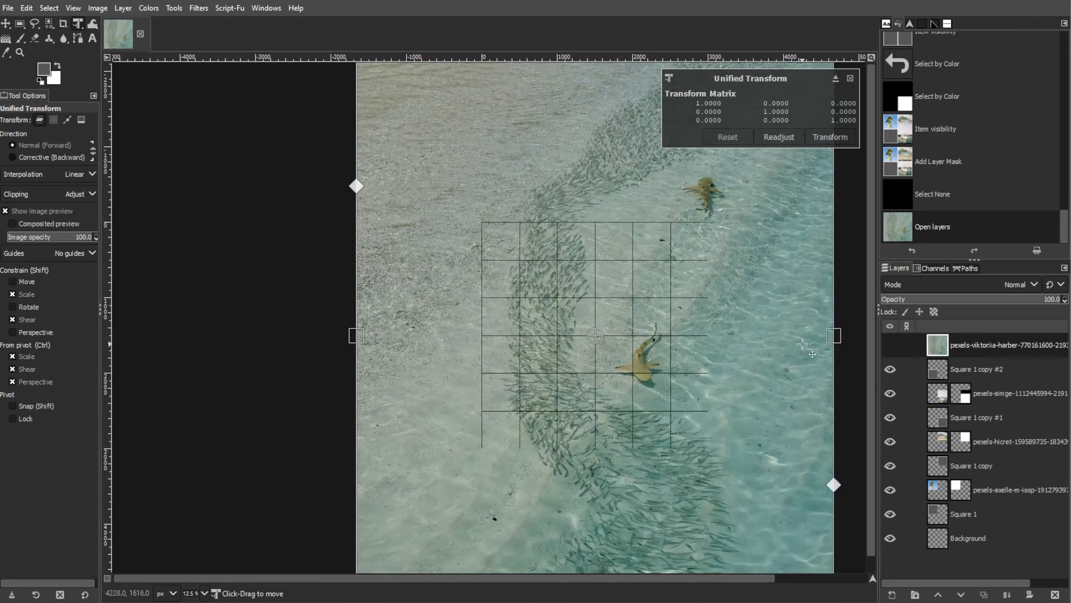
drag(354, 67, 479, 307)
click(830, 138)
scroll(781, 394, up, 2)
Hide the fish photo and select the gray area of Square 1 copy #2 by color
click(964, 371)
click(890, 345)
click(49, 24)
click(370, 400)
Show the fish photo again, add a layer mask to it from the selection, and clear the selection
click(890, 344)
right_click(972, 345)
click(926, 231)
click(942, 352)
key(ctrl+shift+a)
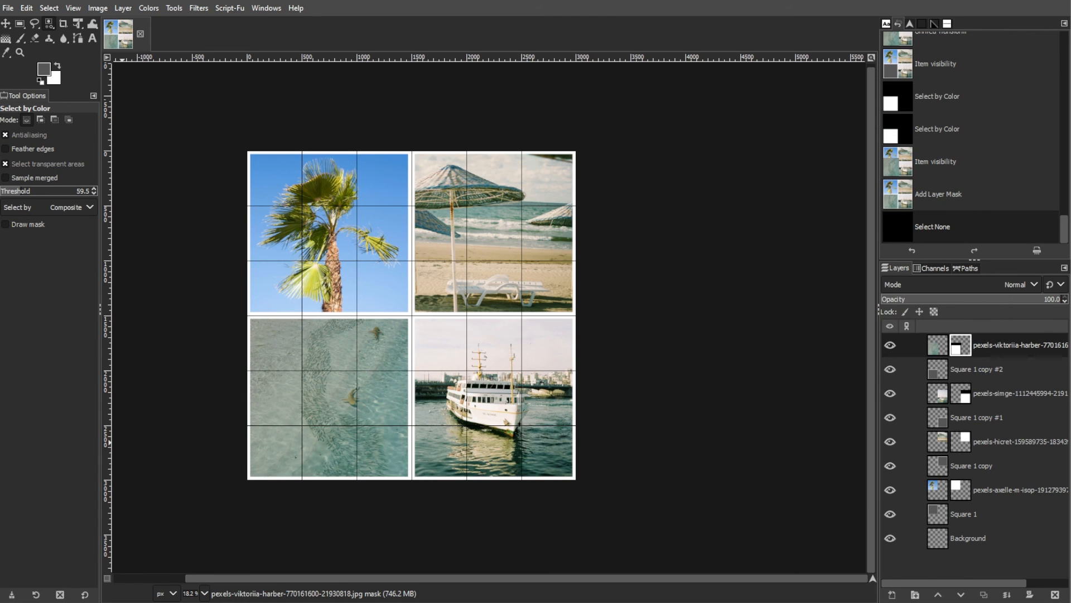
scroll(218, 453, up, 1)
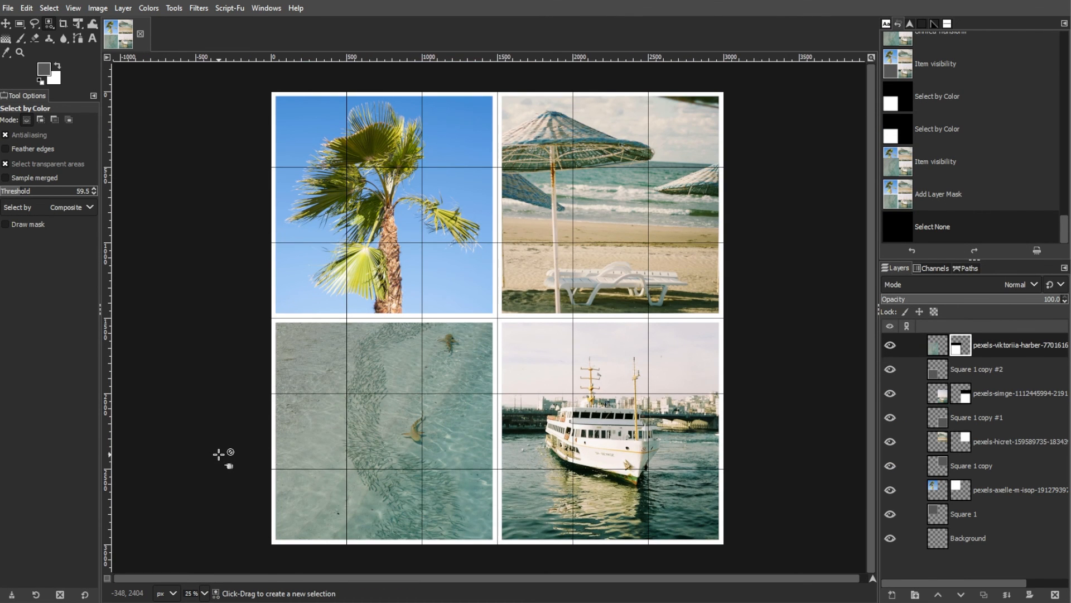
click(7, 9)
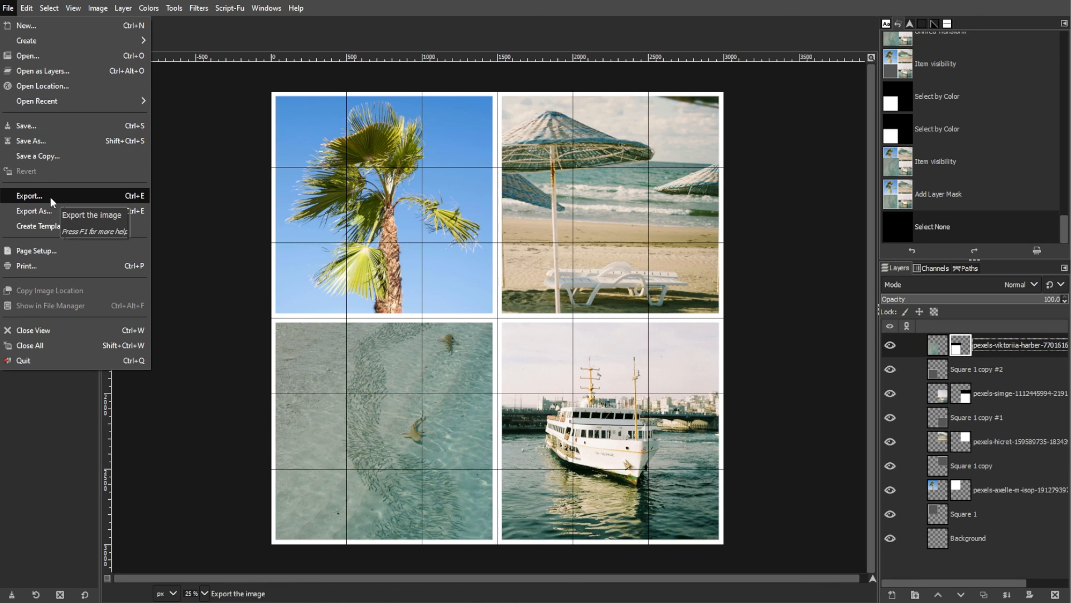
click(63, 450)
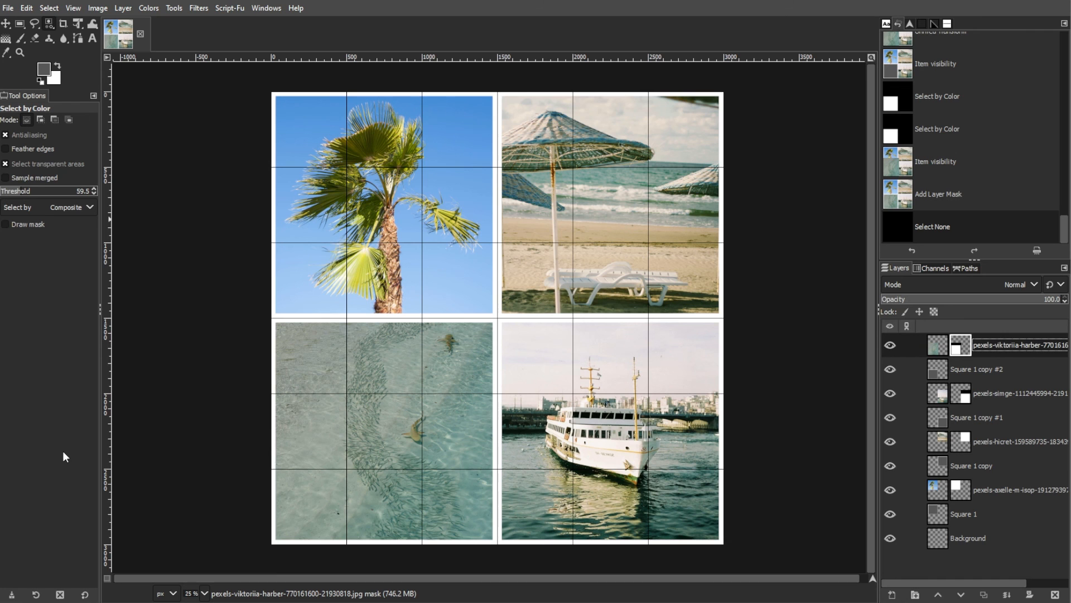